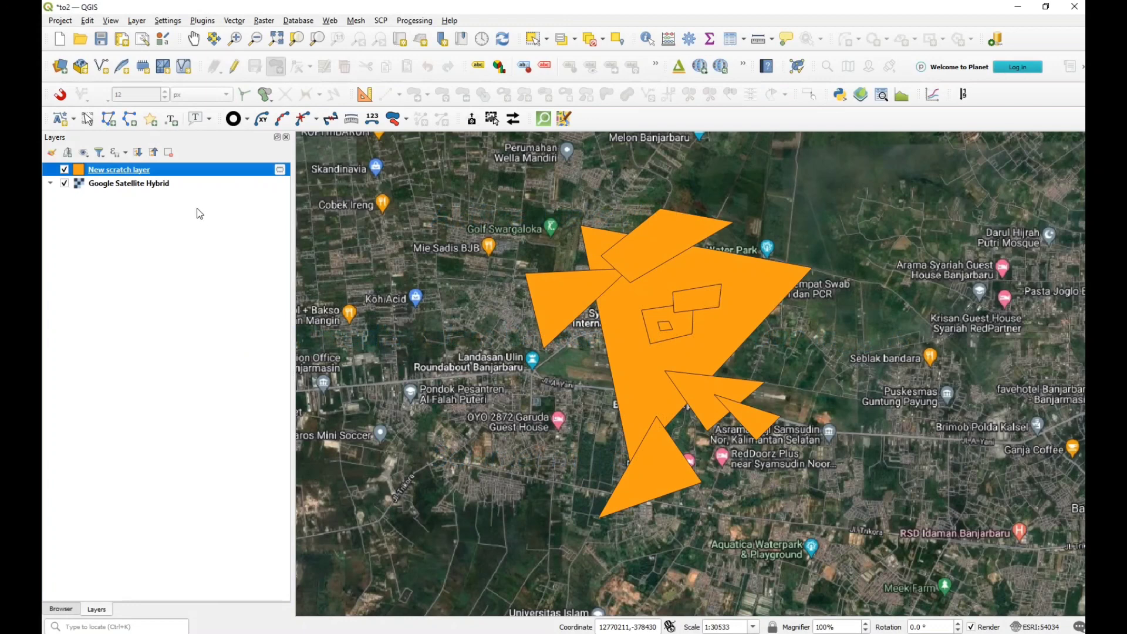
# Step: Search all plugins for topolog and check that the Topology Checker plugin is installed and enabled
pyautogui.click(202, 20)
pyautogui.click(247, 35)
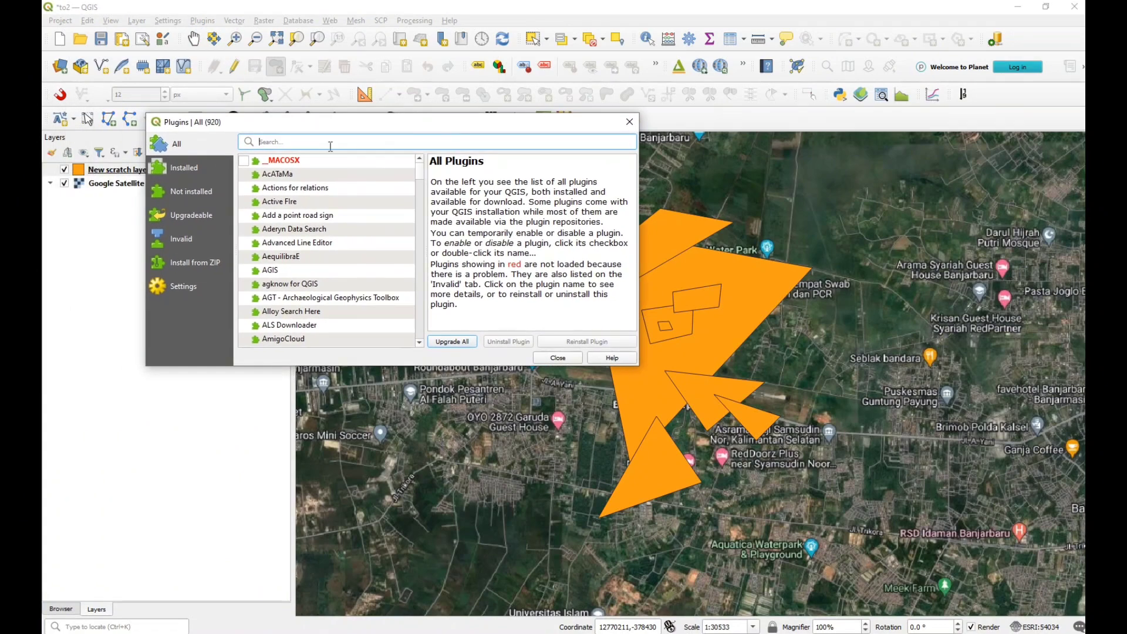
pyautogui.write('topo')
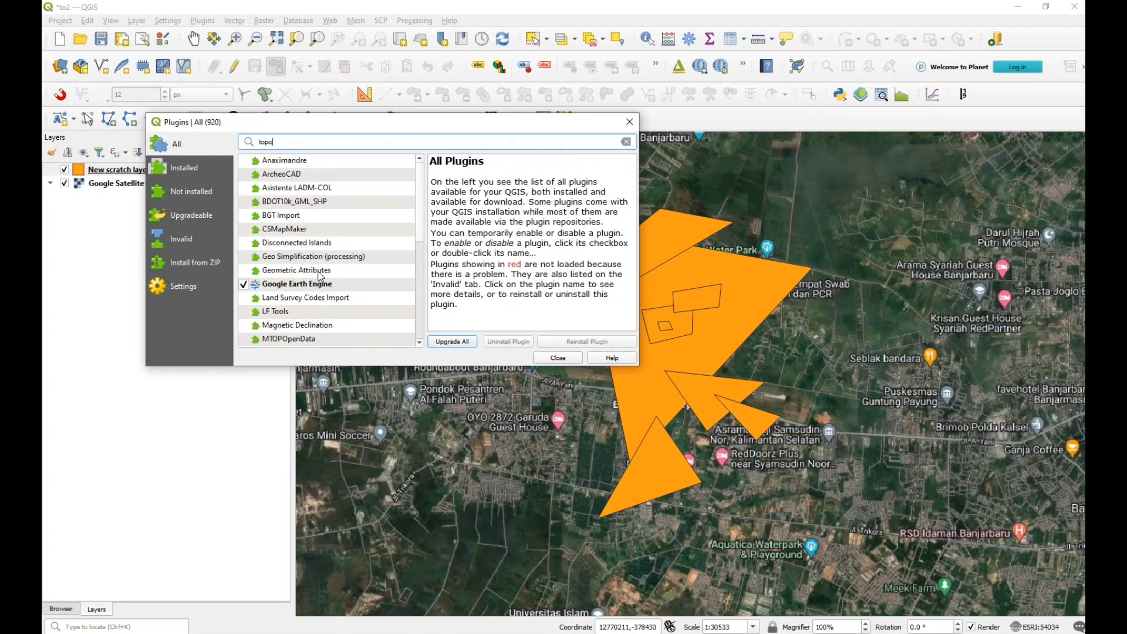
pyautogui.write('log')
pyautogui.click(323, 217)
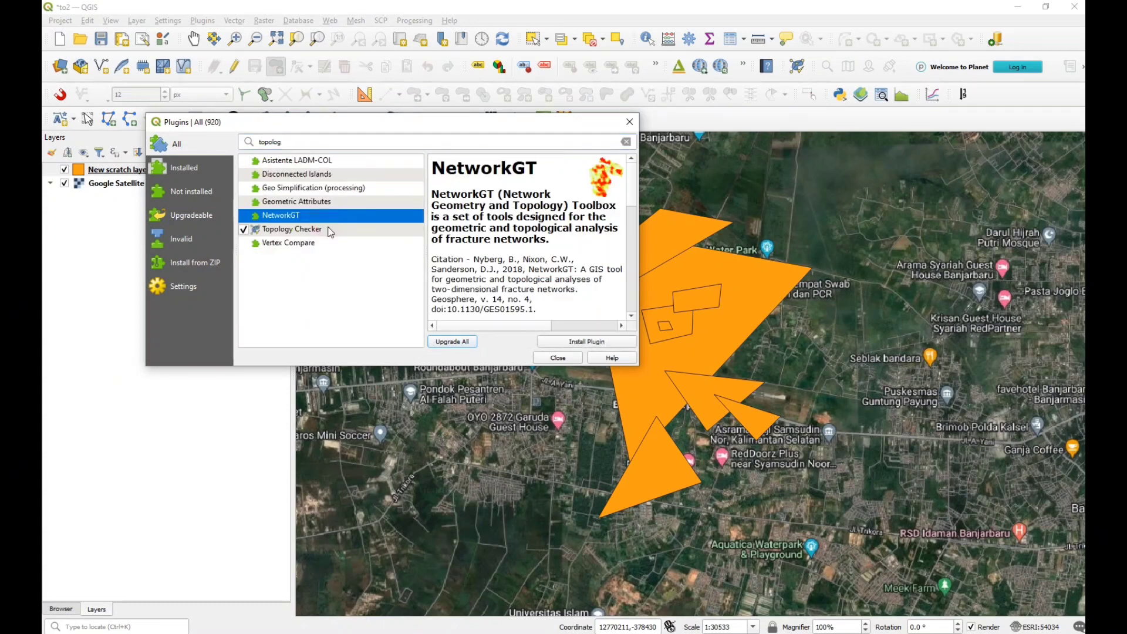
pyautogui.click(331, 230)
pyautogui.click(558, 358)
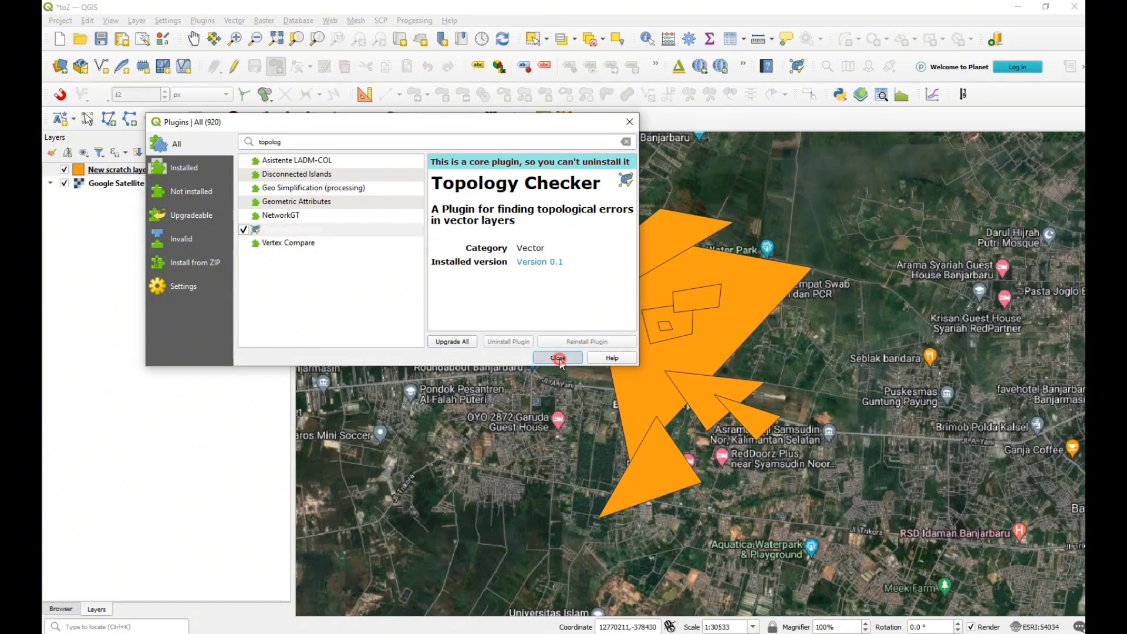
# Step: Find the GRASS 7 plugin by searching for grass, enable it, and close the GRASS Tools panel
pyautogui.click(202, 21)
pyautogui.click(202, 20)
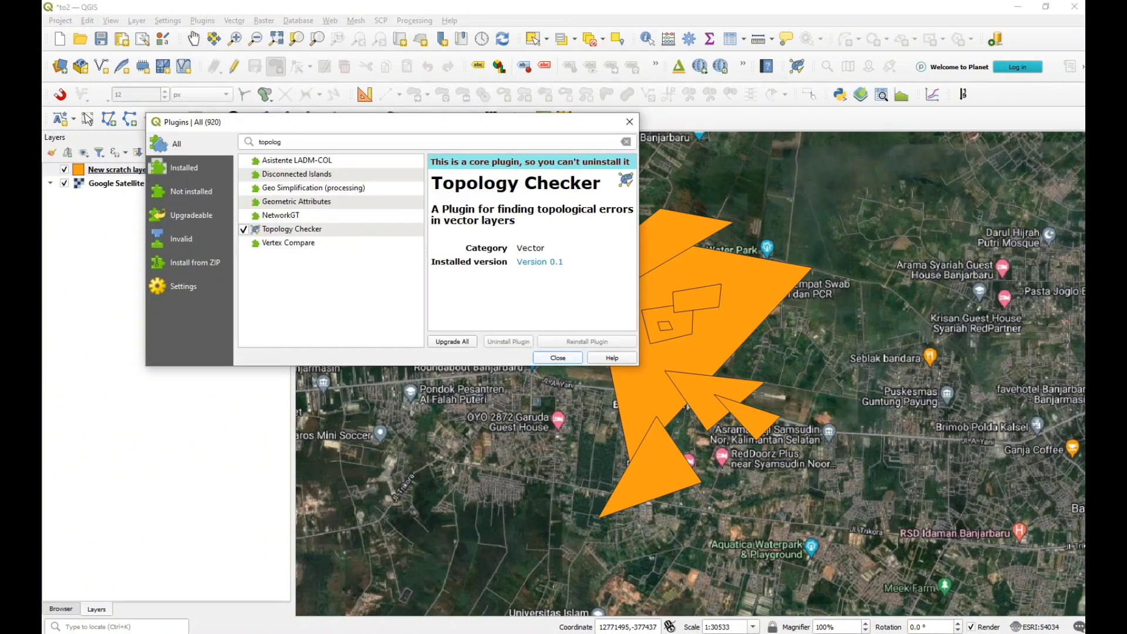
pyautogui.click(293, 141)
pyautogui.doubleClick(271, 142)
pyautogui.write('grass')
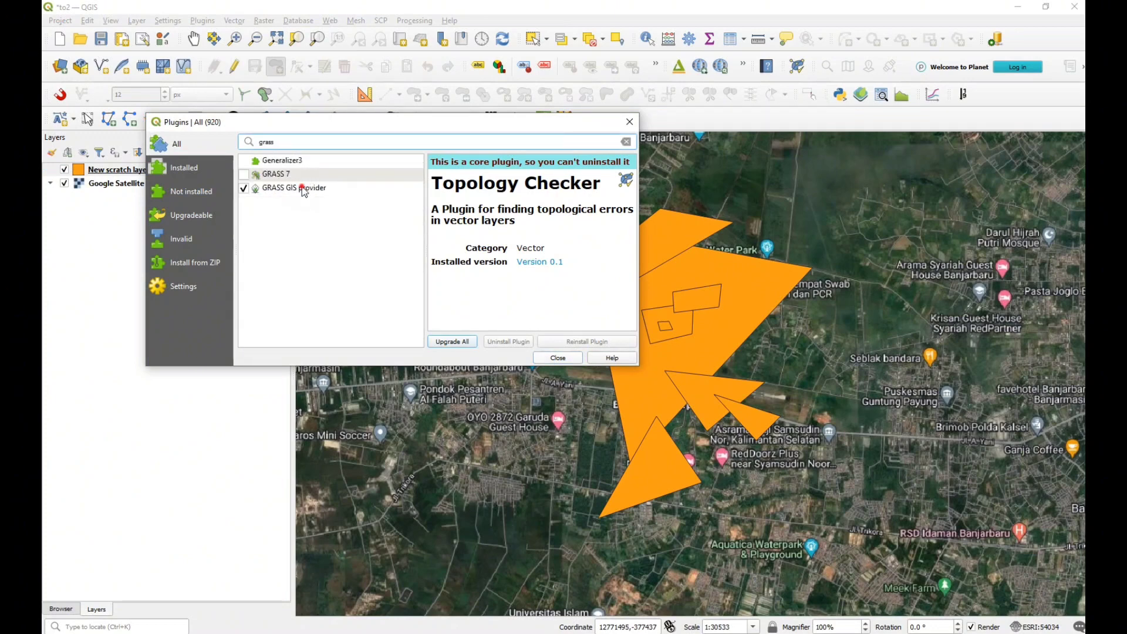
pyautogui.click(298, 175)
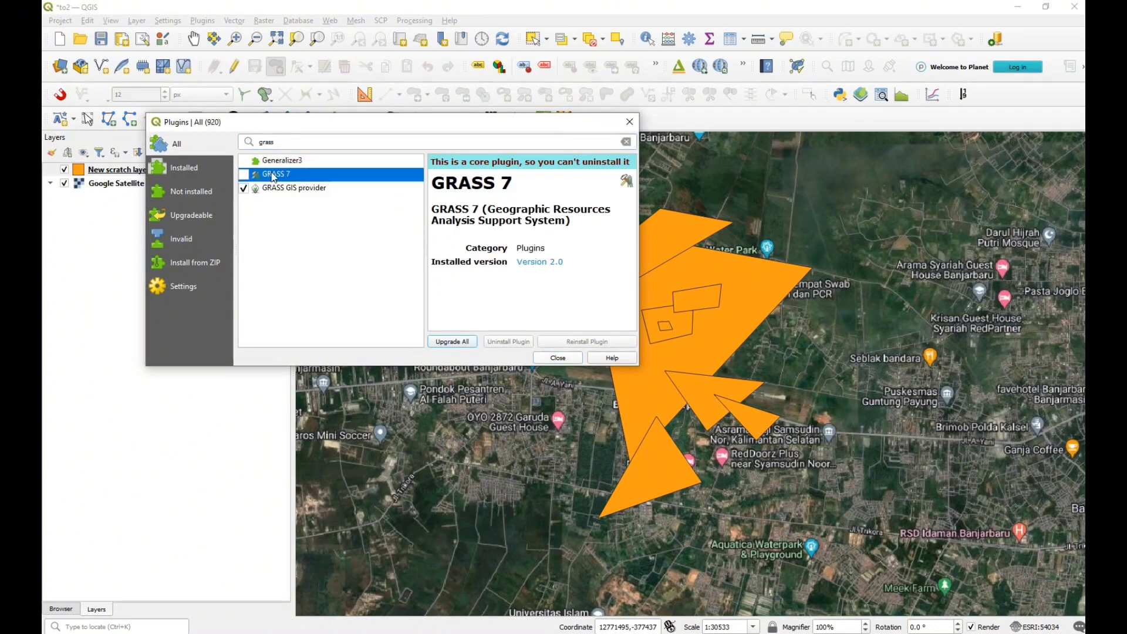
pyautogui.click(244, 174)
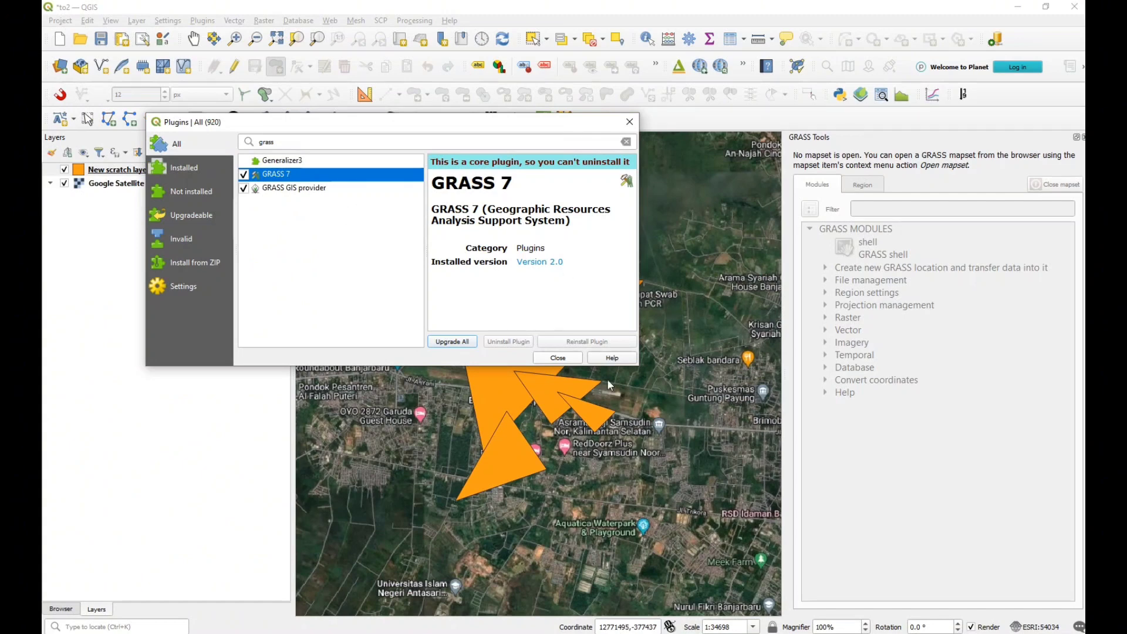
pyautogui.click(570, 358)
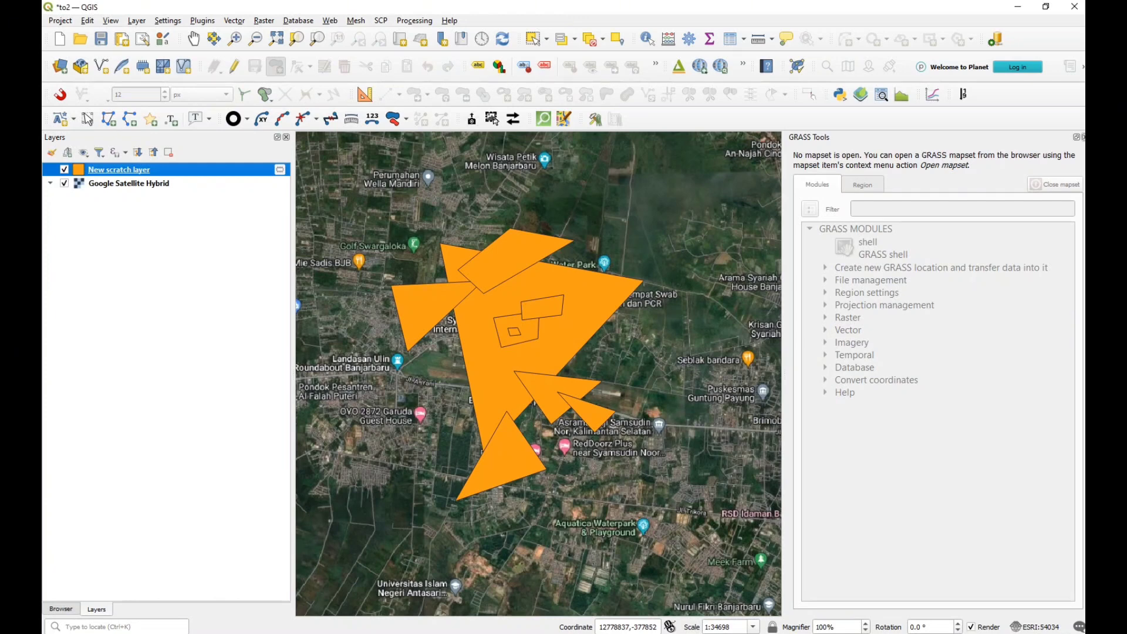
pyautogui.click(494, 120)
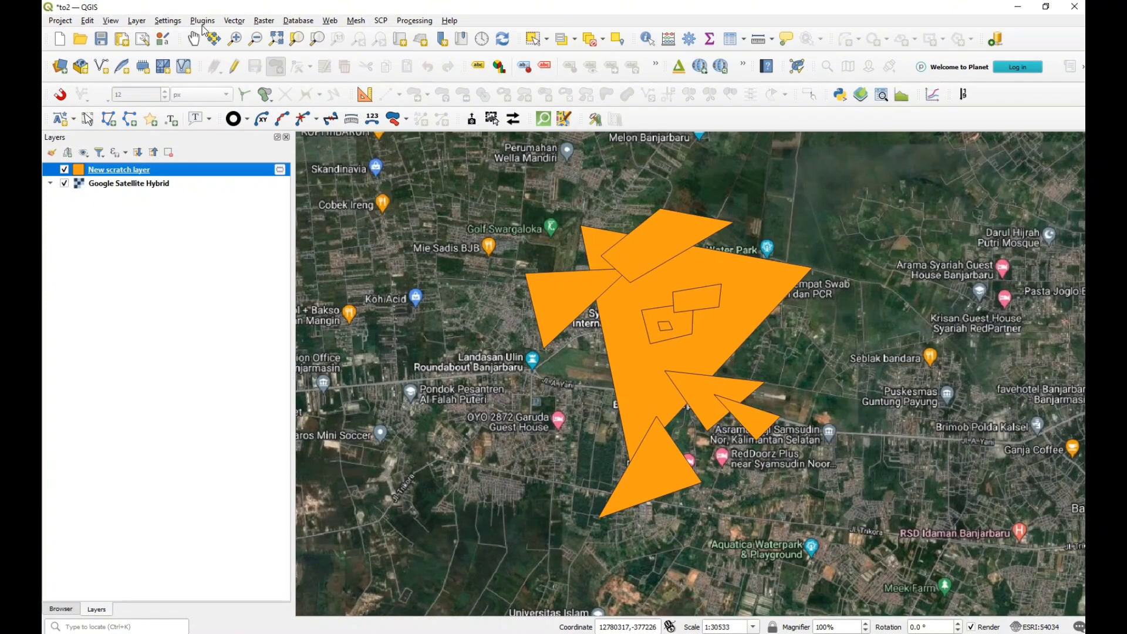
# Step: Open the Topology Checker's rule settings and add a "must not overlap" rule for New scratch layer
pyautogui.click(234, 21)
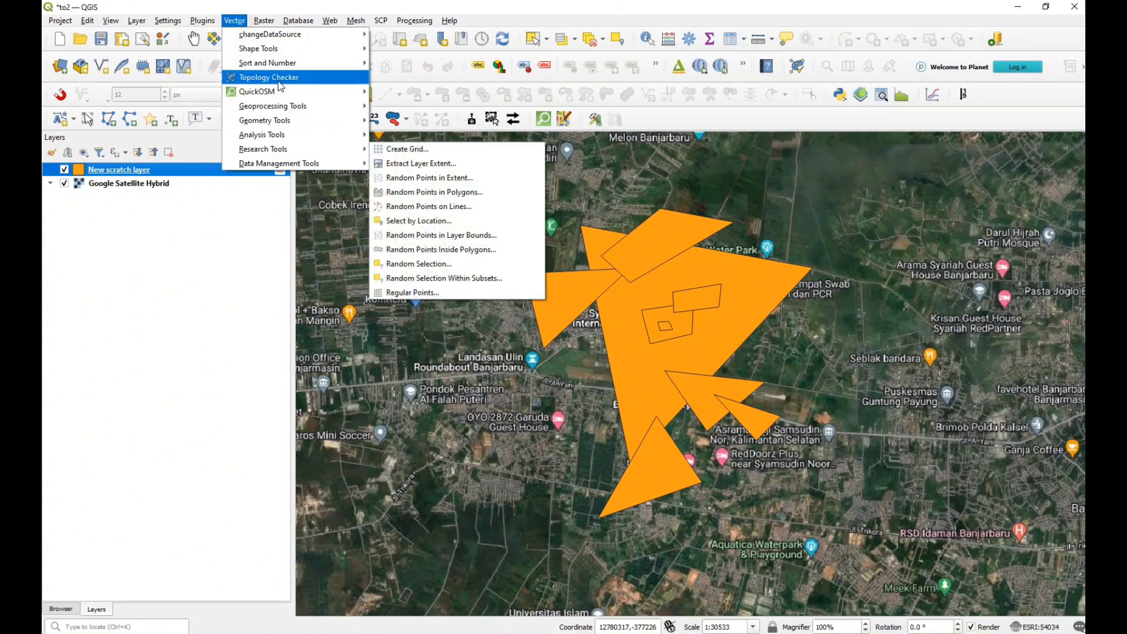
pyautogui.click(275, 77)
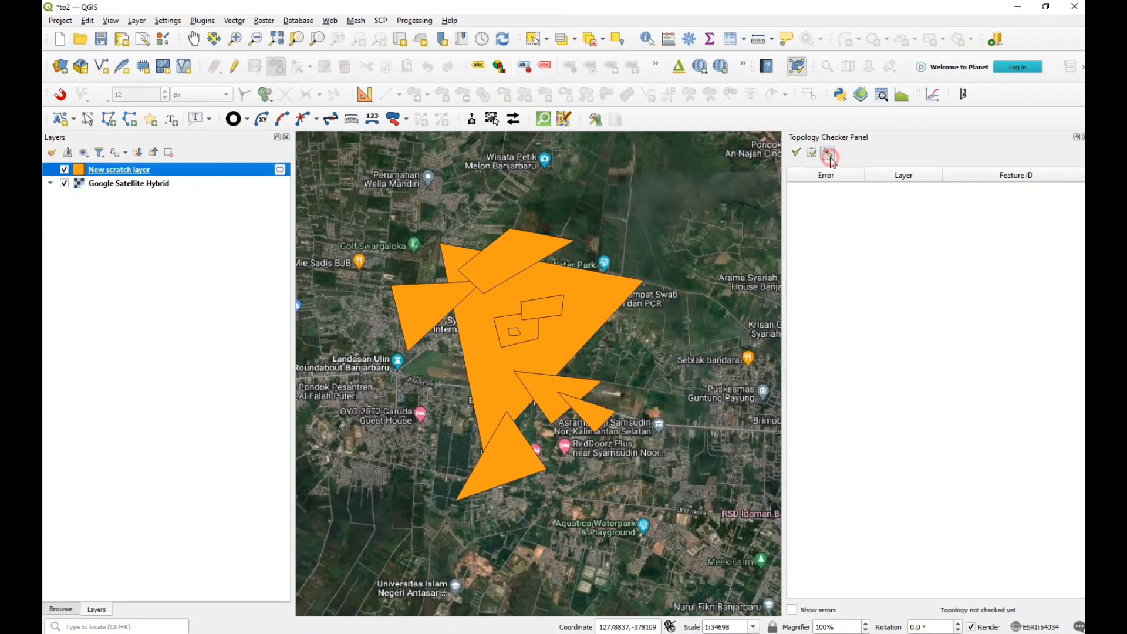
pyautogui.click(828, 153)
pyautogui.click(480, 217)
pyautogui.click(479, 228)
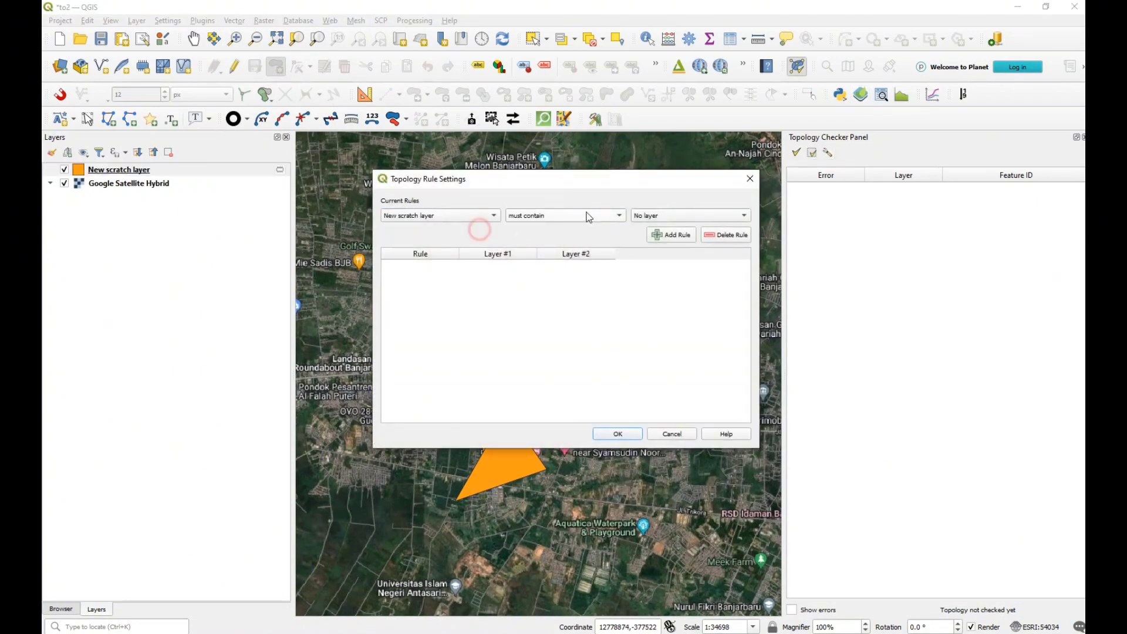
pyautogui.click(619, 218)
pyautogui.click(618, 226)
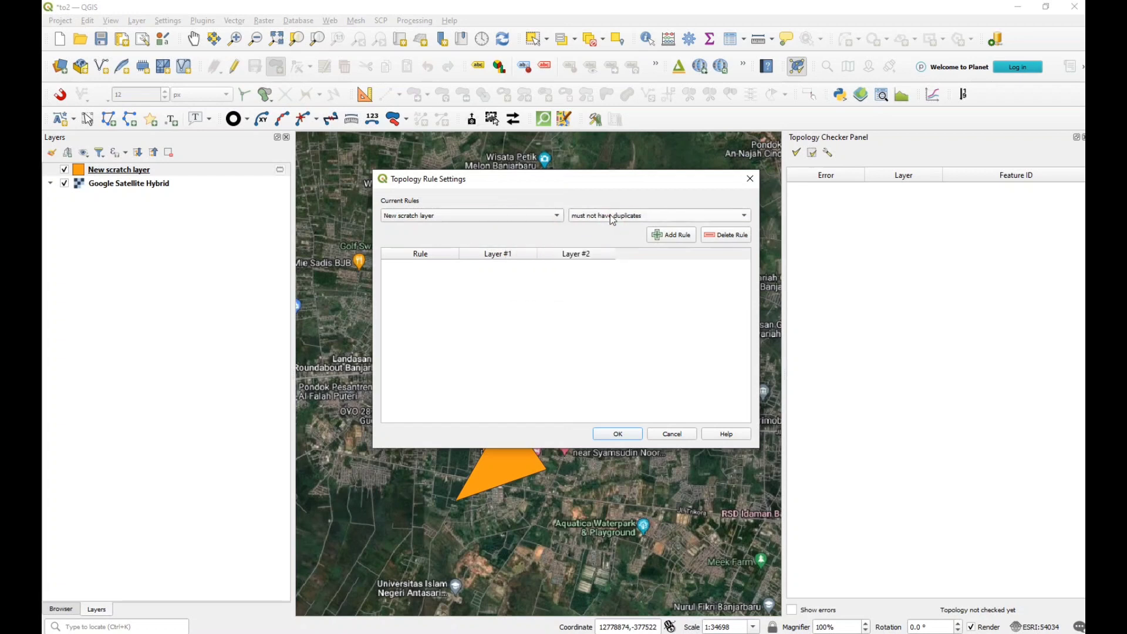
pyautogui.click(607, 218)
pyautogui.click(618, 267)
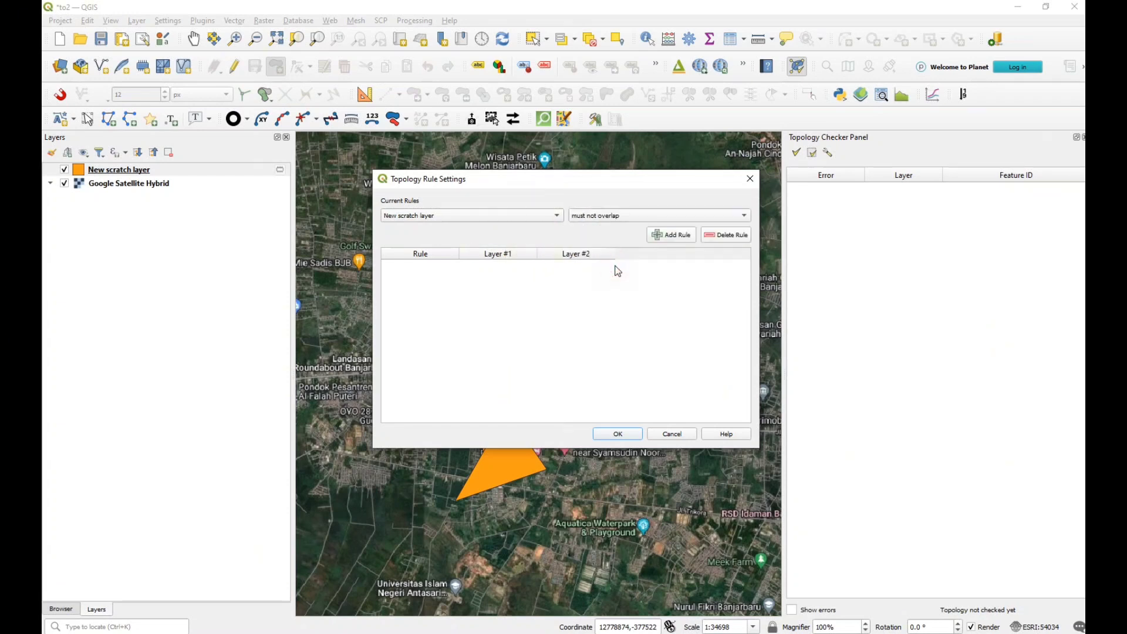
pyautogui.click(667, 236)
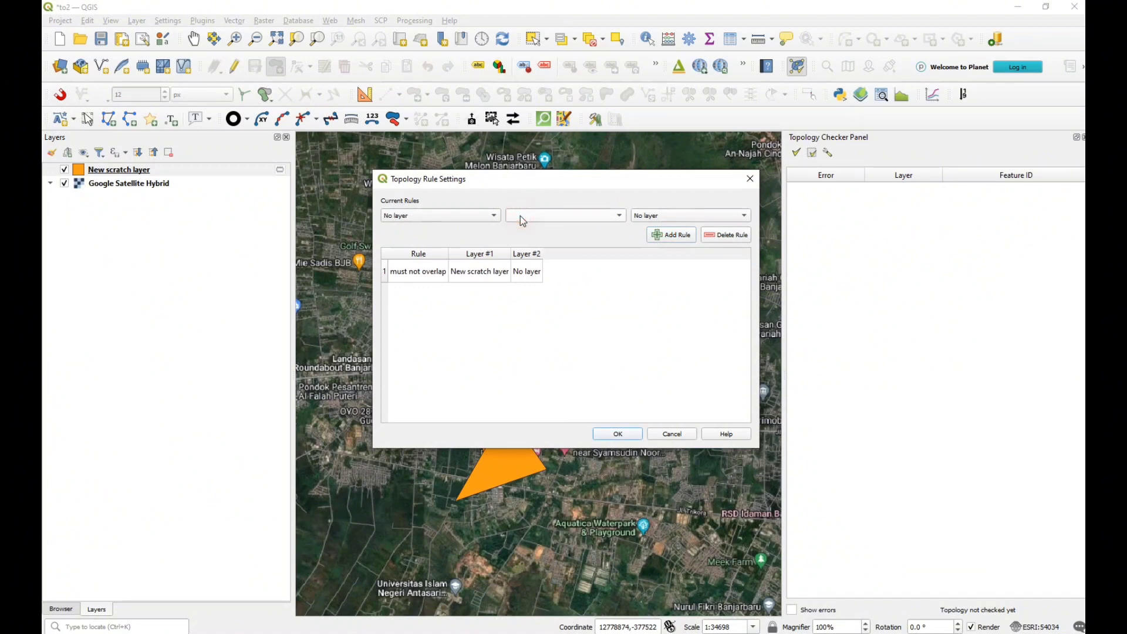
# Step: Add a "must not have duplicates" rule for New scratch layer and accept the topology rules
pyautogui.click(469, 217)
pyautogui.click(467, 229)
pyautogui.click(560, 215)
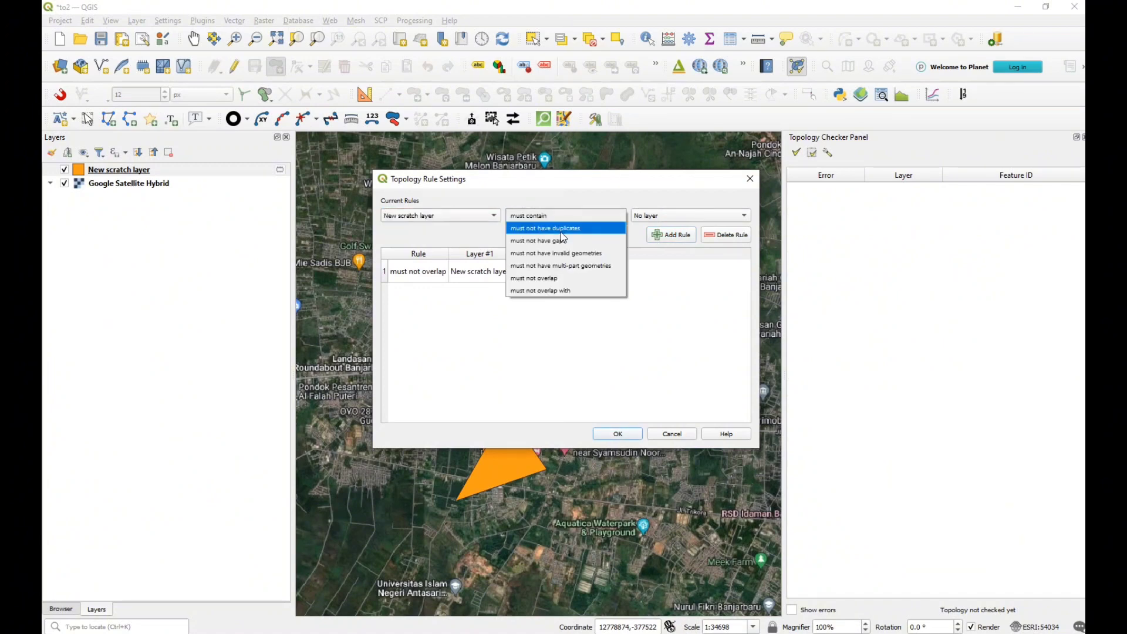
pyautogui.click(561, 232)
pyautogui.click(685, 236)
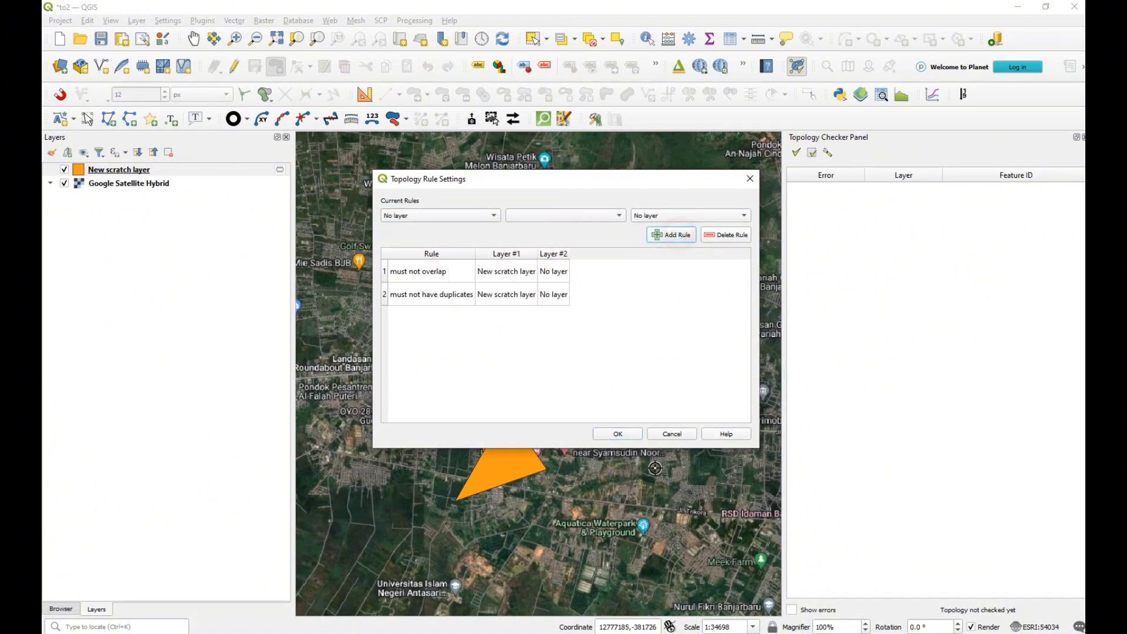
pyautogui.click(616, 433)
# Step: Validate the topology of all features against the rules and narrow the Topology Checker panel
pyautogui.click(796, 153)
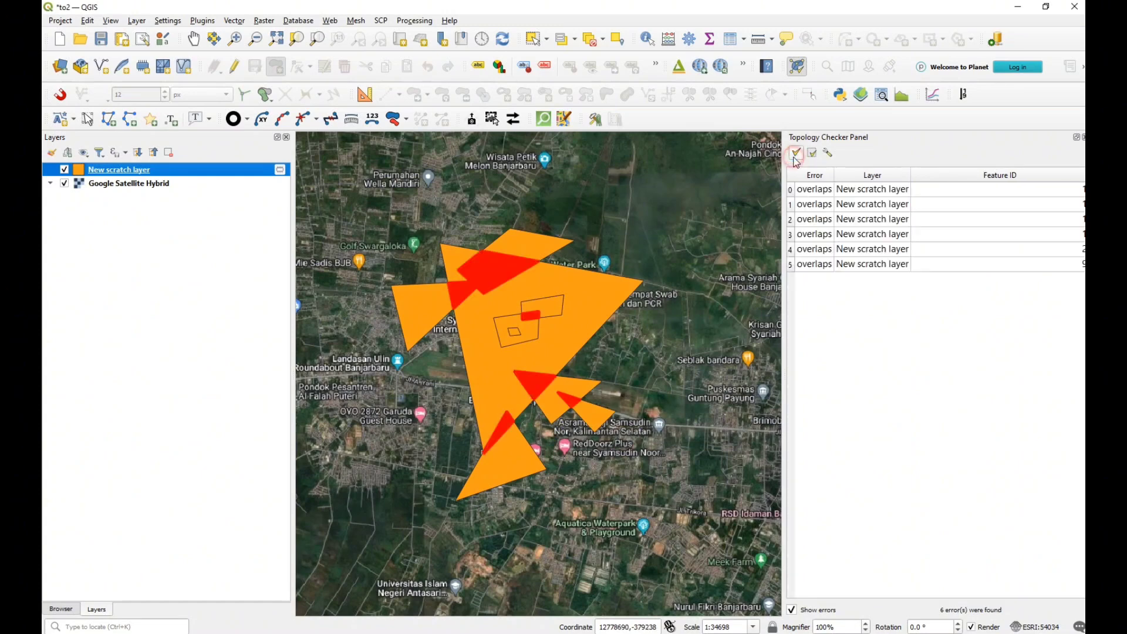
pyautogui.click(898, 144)
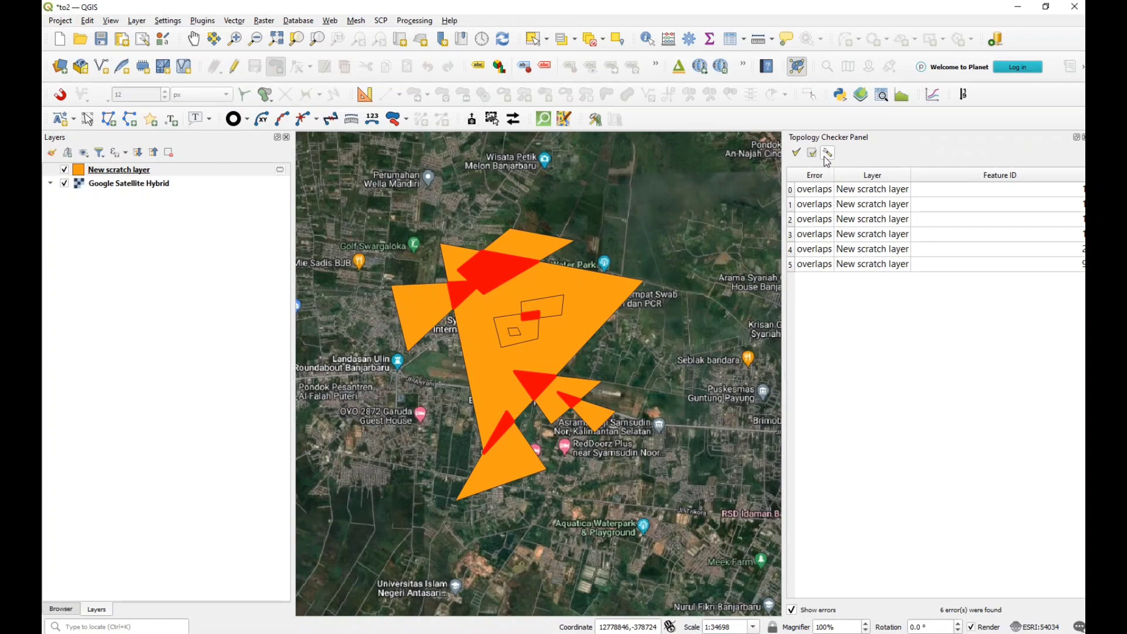
pyautogui.moveTo(939, 136); pyautogui.dragTo(1067, 234)
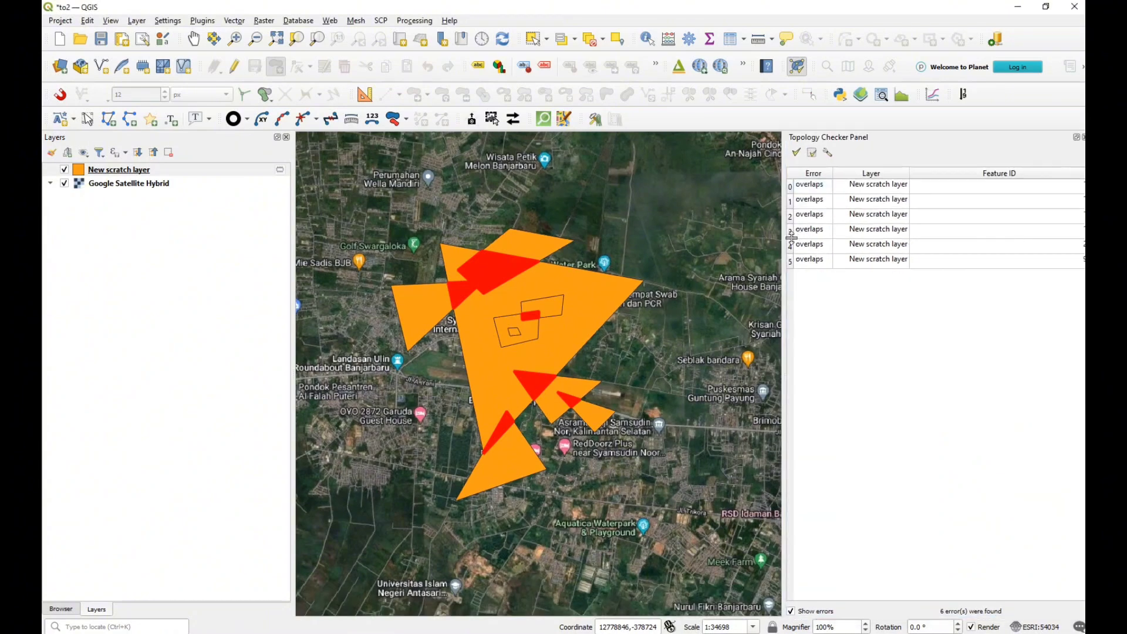
pyautogui.moveTo(783, 237); pyautogui.dragTo(857, 271)
# Step: Show the Processing Toolbox and dock it above the Topology Checker panel
pyautogui.click(414, 20)
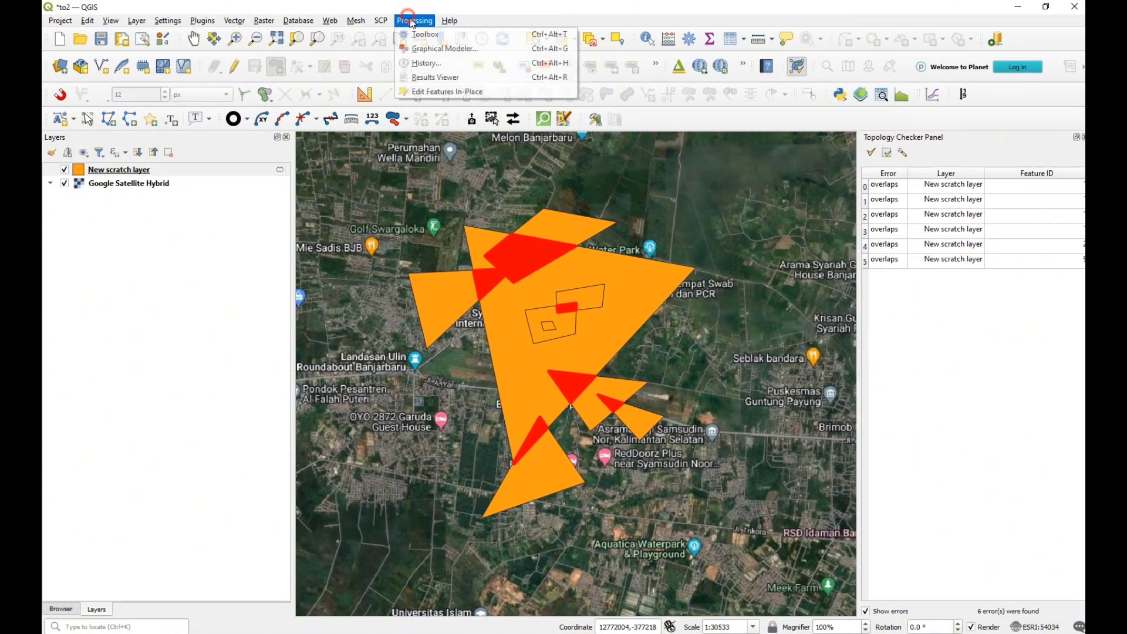
pyautogui.click(433, 37)
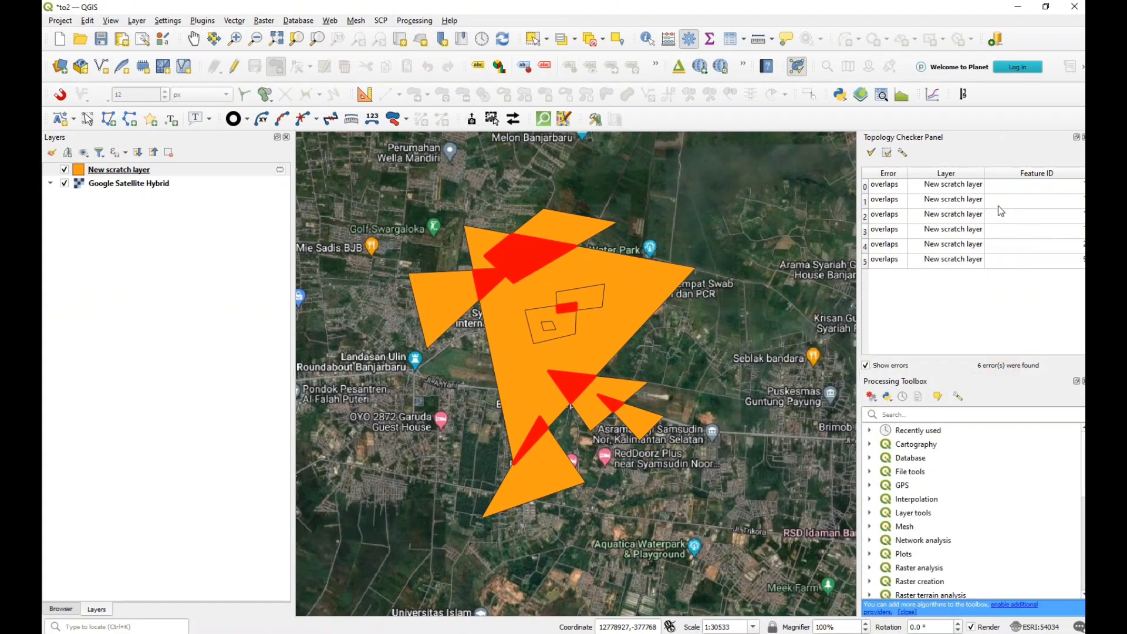
pyautogui.moveTo(907, 381); pyautogui.dragTo(910, 196)
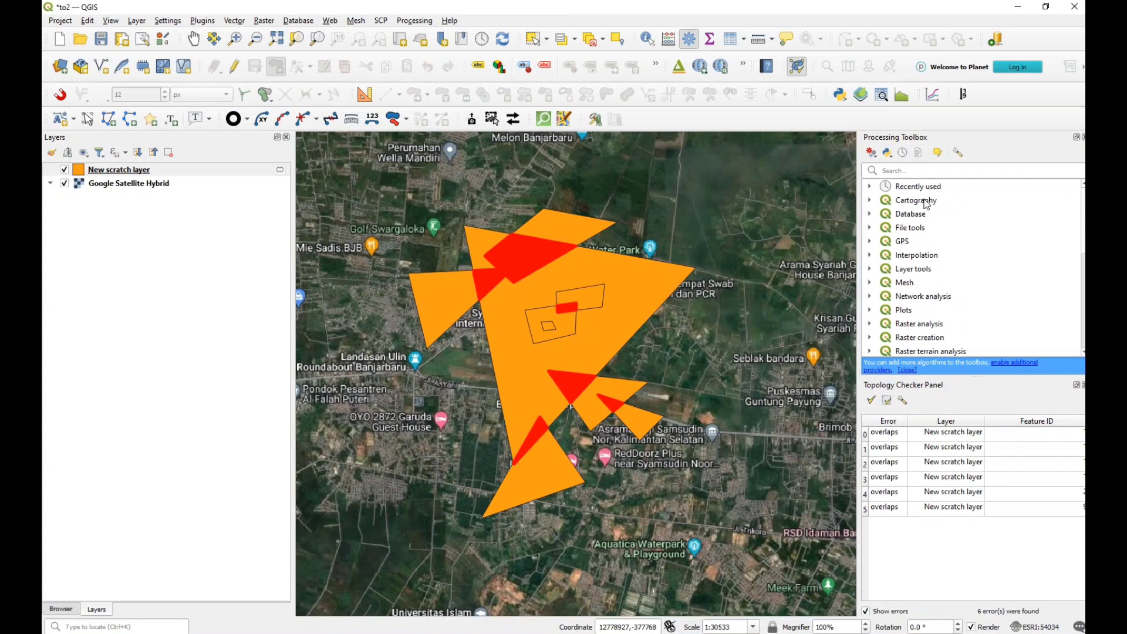
# Step: Search the Processing Toolbox for cle and view the v.clean tool's parameters
pyautogui.click(926, 173)
pyautogui.write('cle')
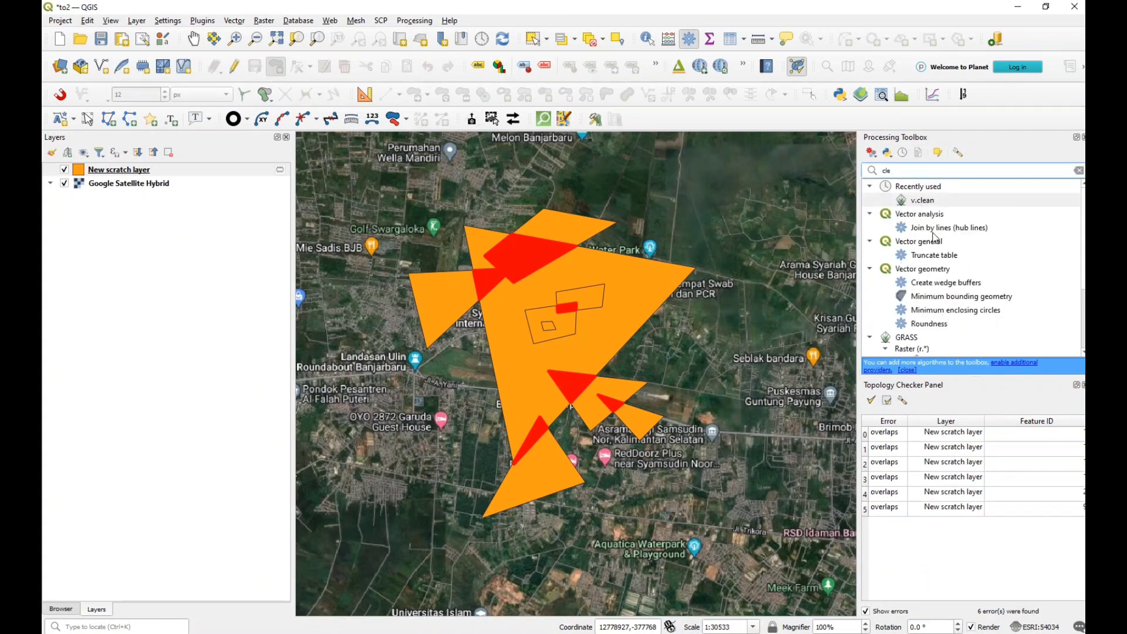
pyautogui.click(926, 202)
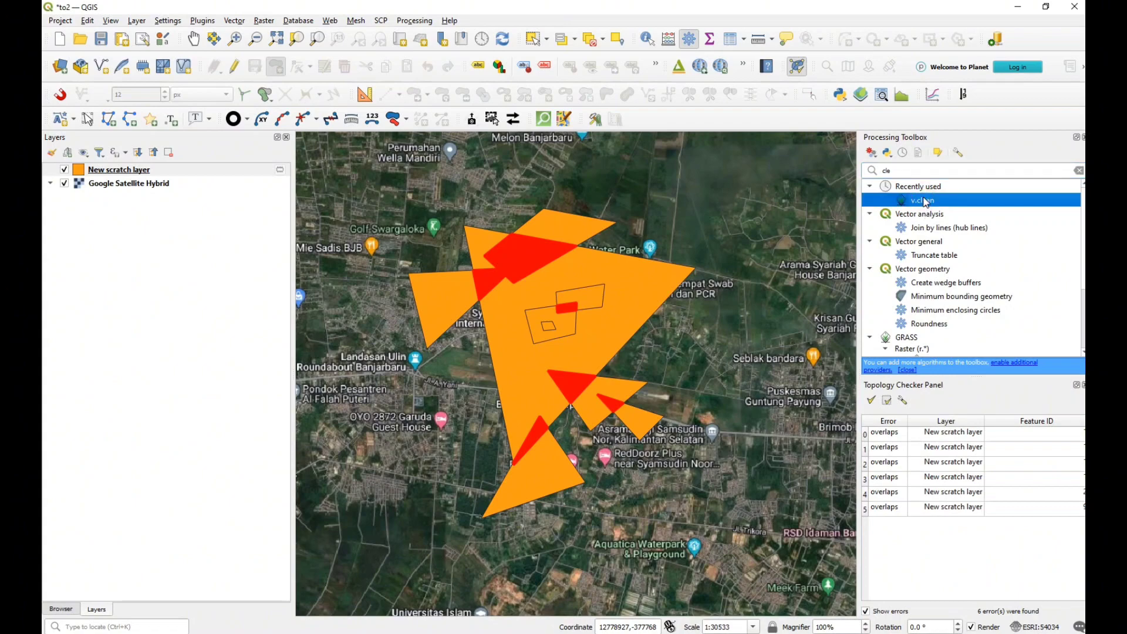
pyautogui.doubleClick(925, 201)
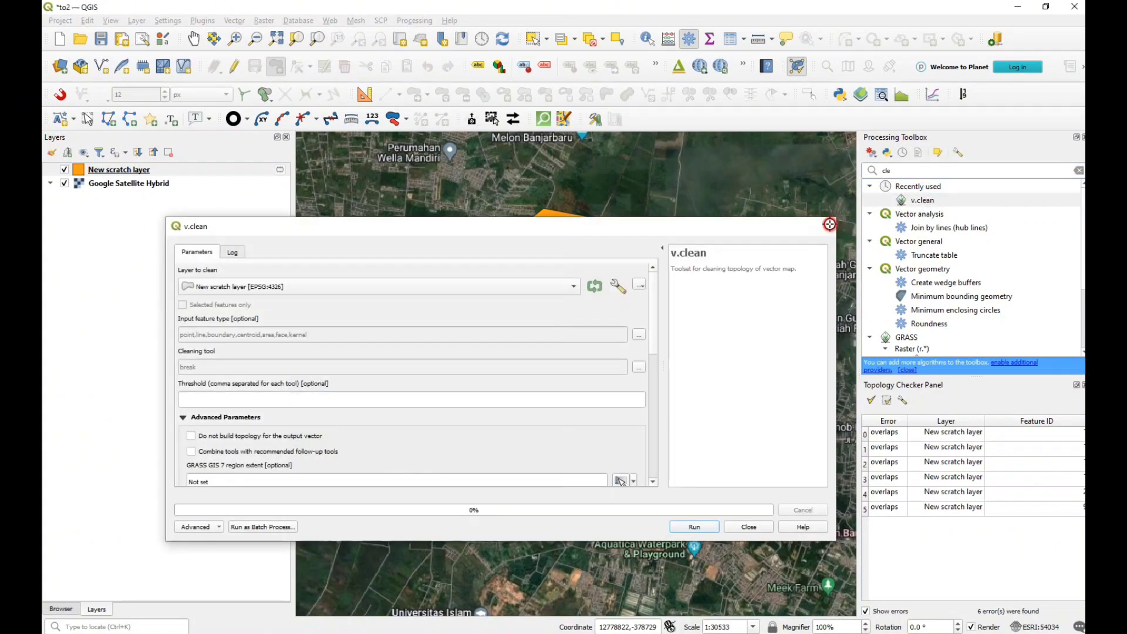
pyautogui.click(833, 219)
# Step: Hide the topology error highlights on the map and inspect the small overlapping and nested polygons
pyautogui.click(865, 611)
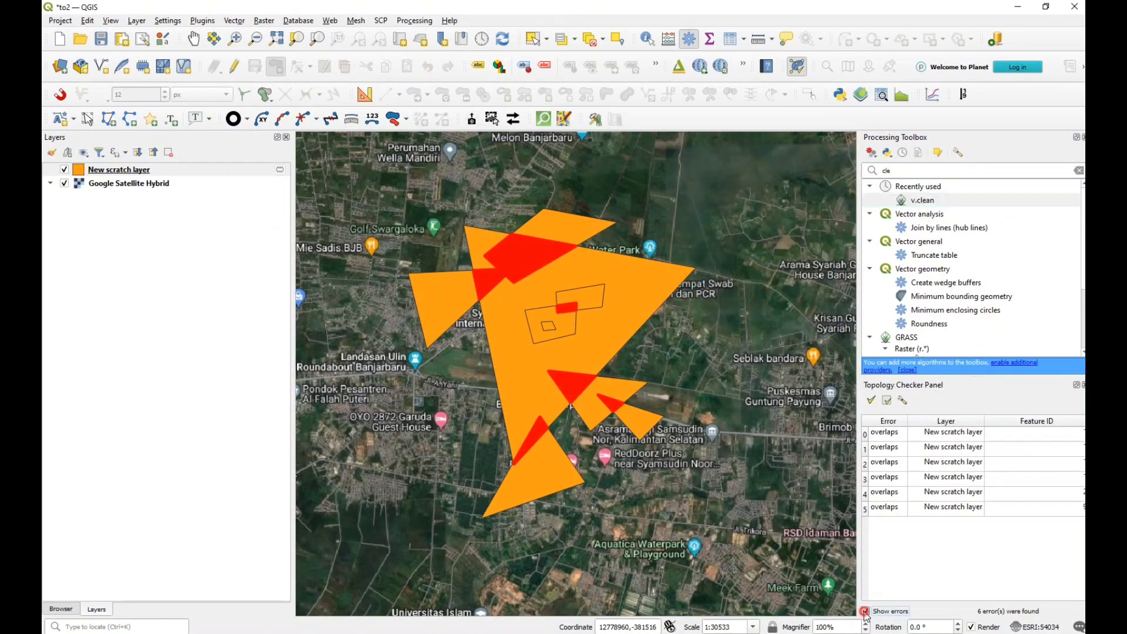
pyautogui.scroll(1, 562, 214)
pyautogui.scroll(2, 550, 411)
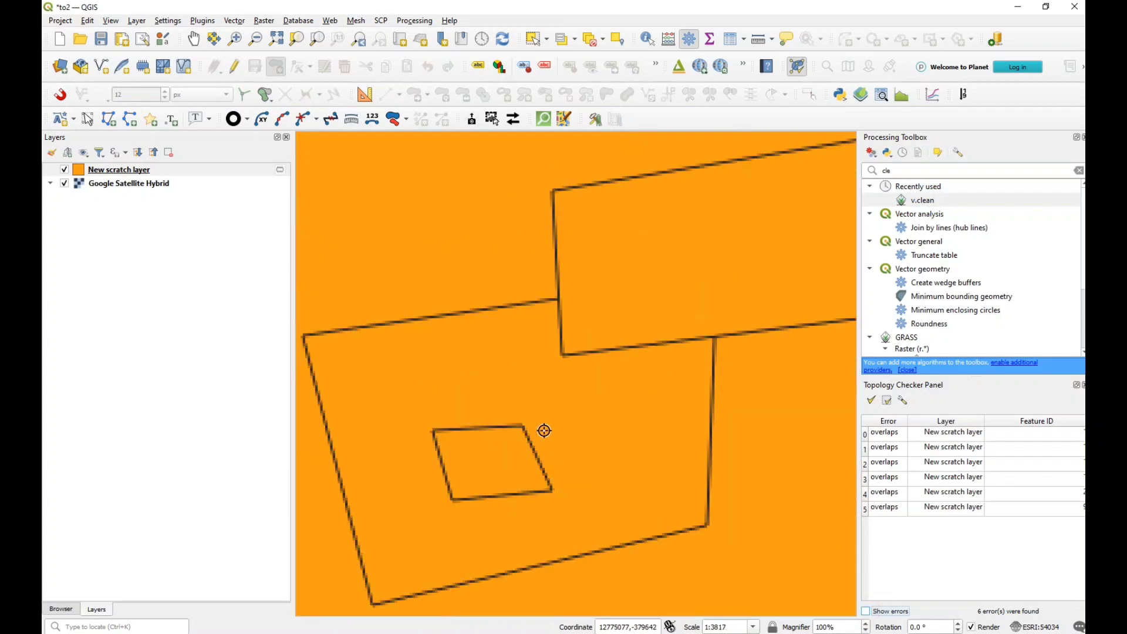
pyautogui.scroll(-1, 586, 372)
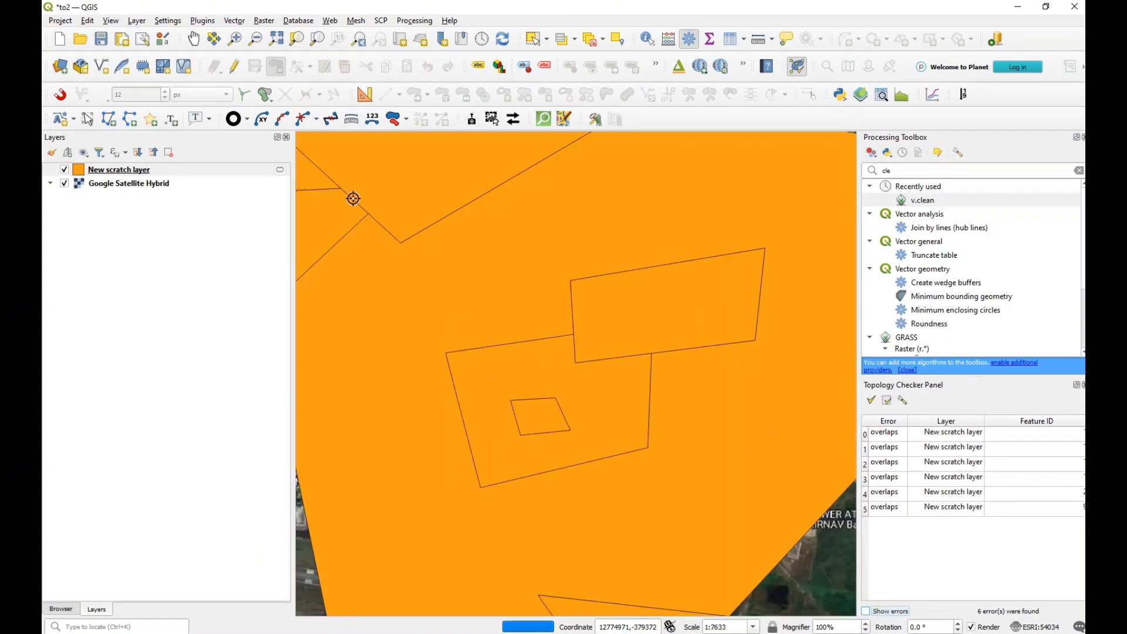
# Step: Style the scratch layer's polygons with the outline red symbol preset
pyautogui.click(534, 39)
pyautogui.click(93, 172)
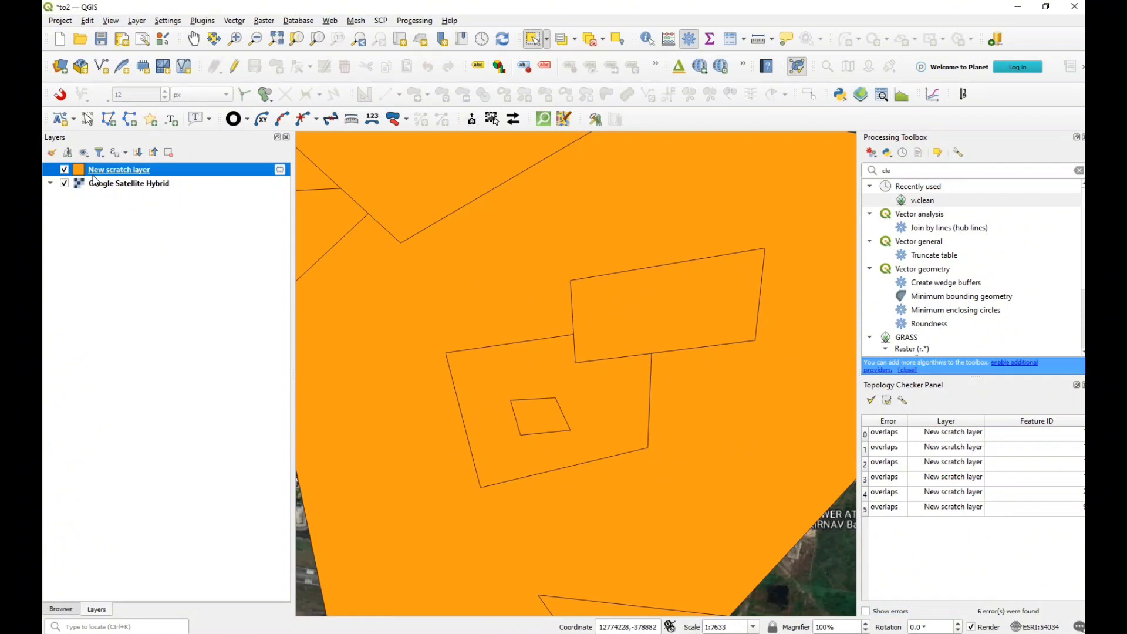
pyautogui.doubleClick(94, 174)
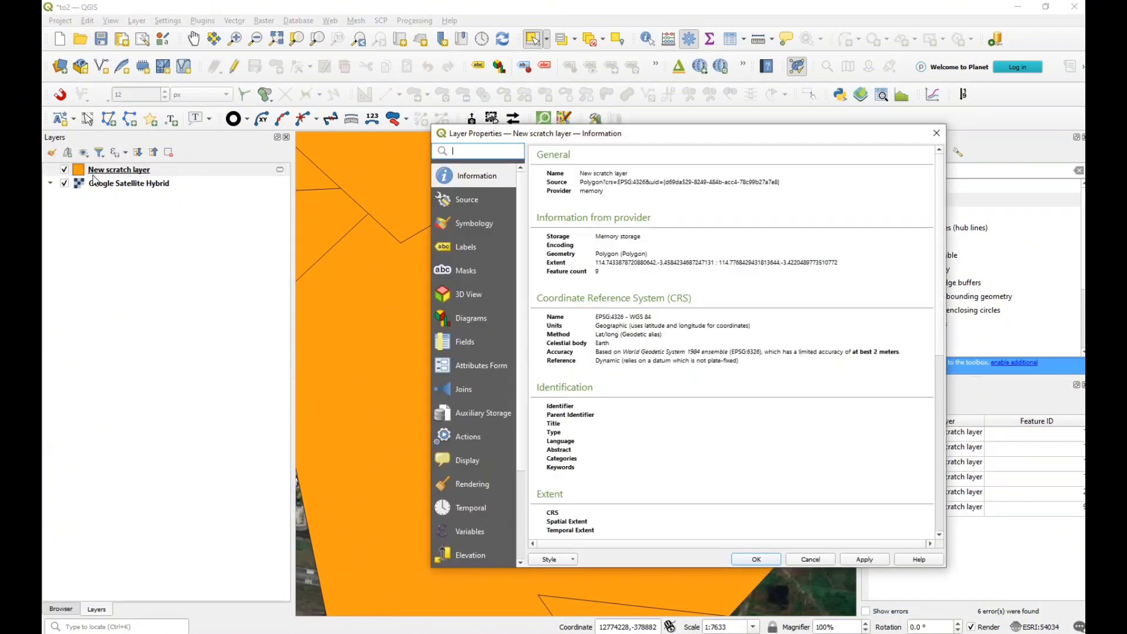
pyautogui.click(464, 225)
pyautogui.scroll(-6, 811, 440)
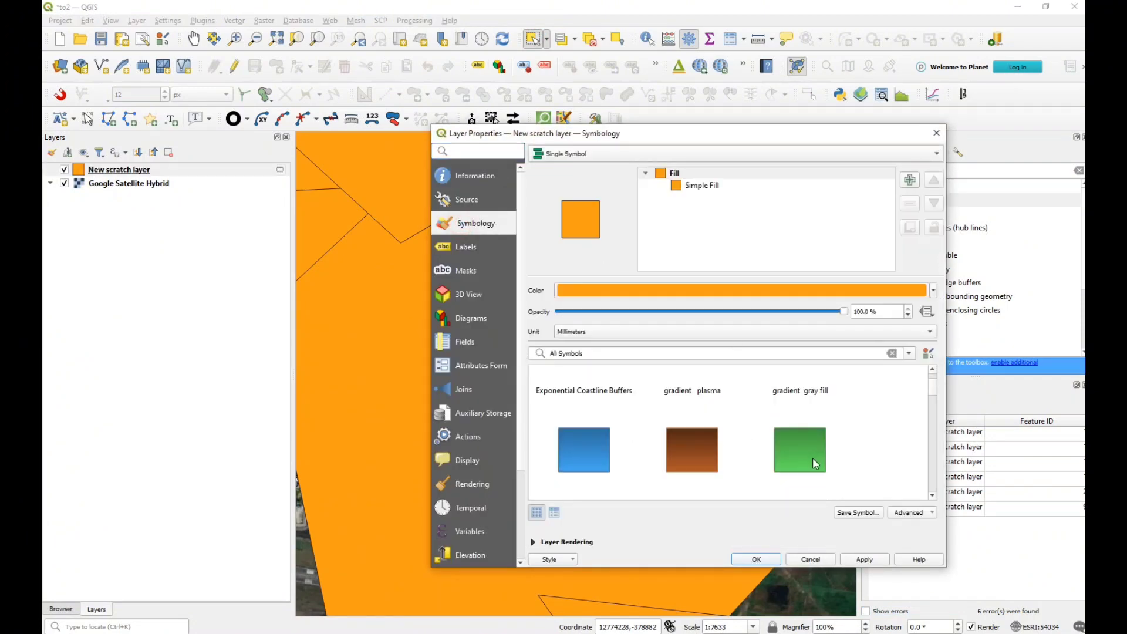
pyautogui.scroll(-5, 819, 464)
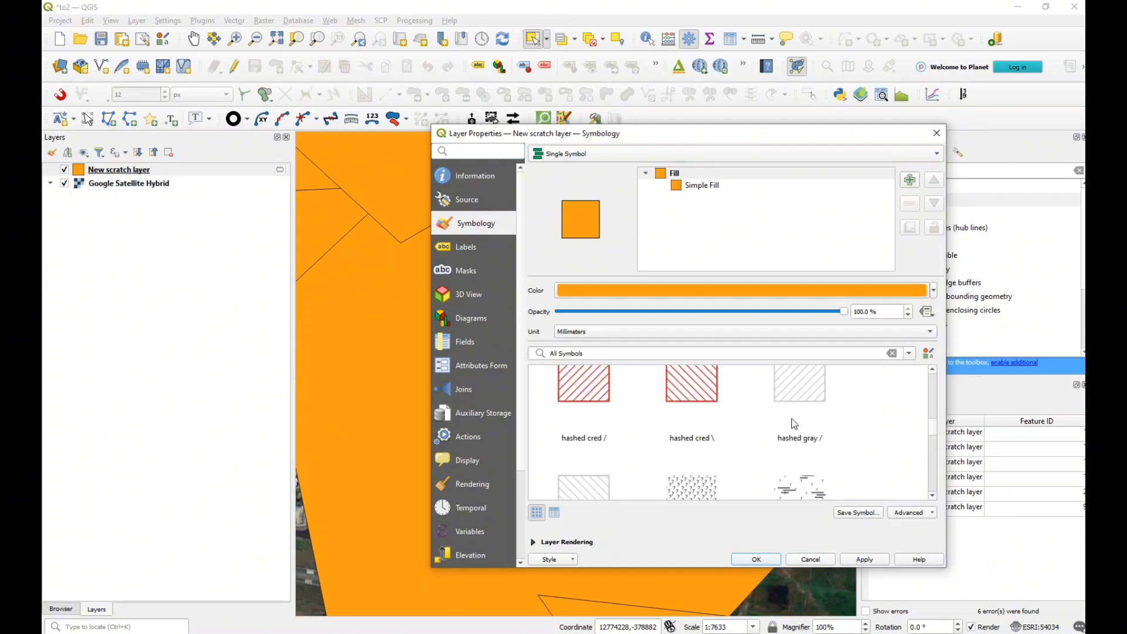
pyautogui.scroll(-2, 775, 429)
pyautogui.scroll(6, 771, 461)
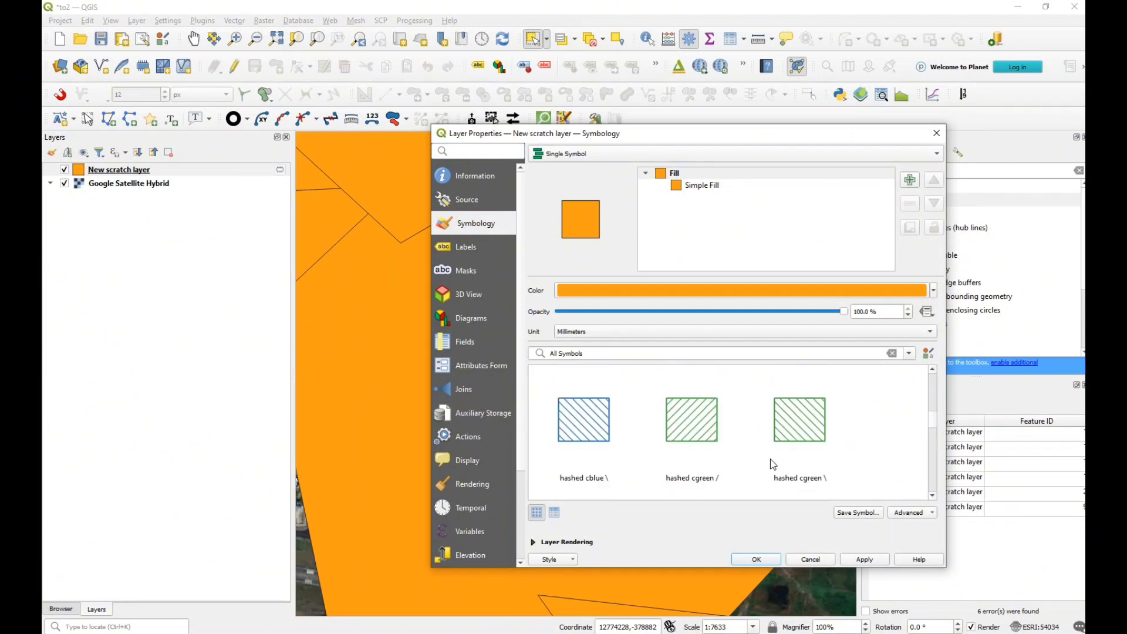
pyautogui.scroll(-1, 774, 465)
pyautogui.scroll(-8, 772, 461)
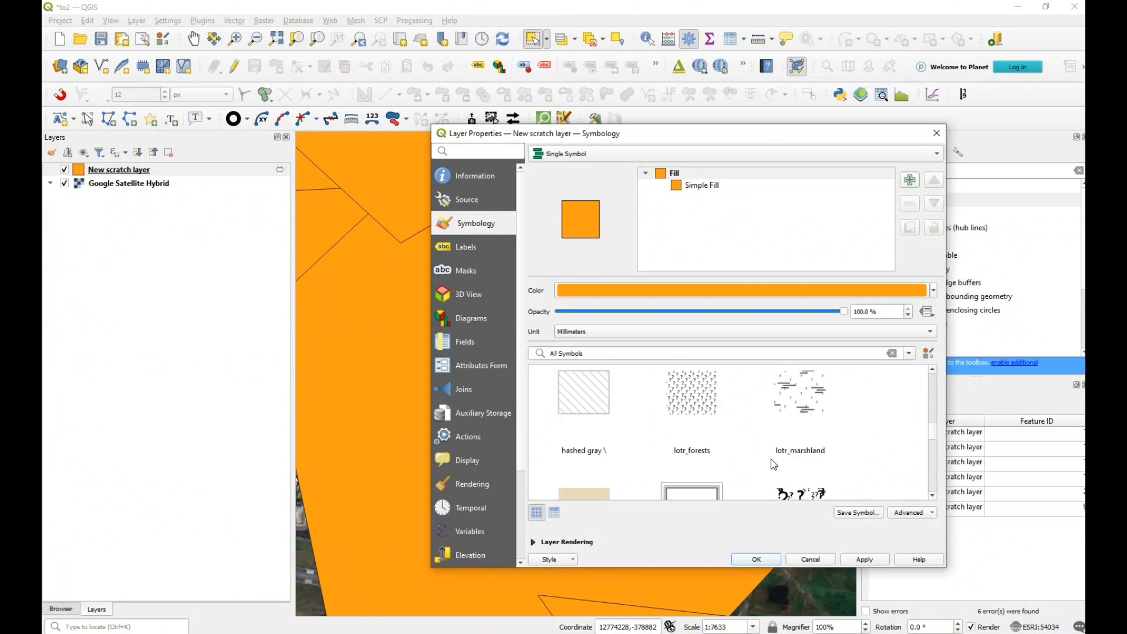
pyautogui.scroll(3, 773, 463)
pyautogui.click(627, 430)
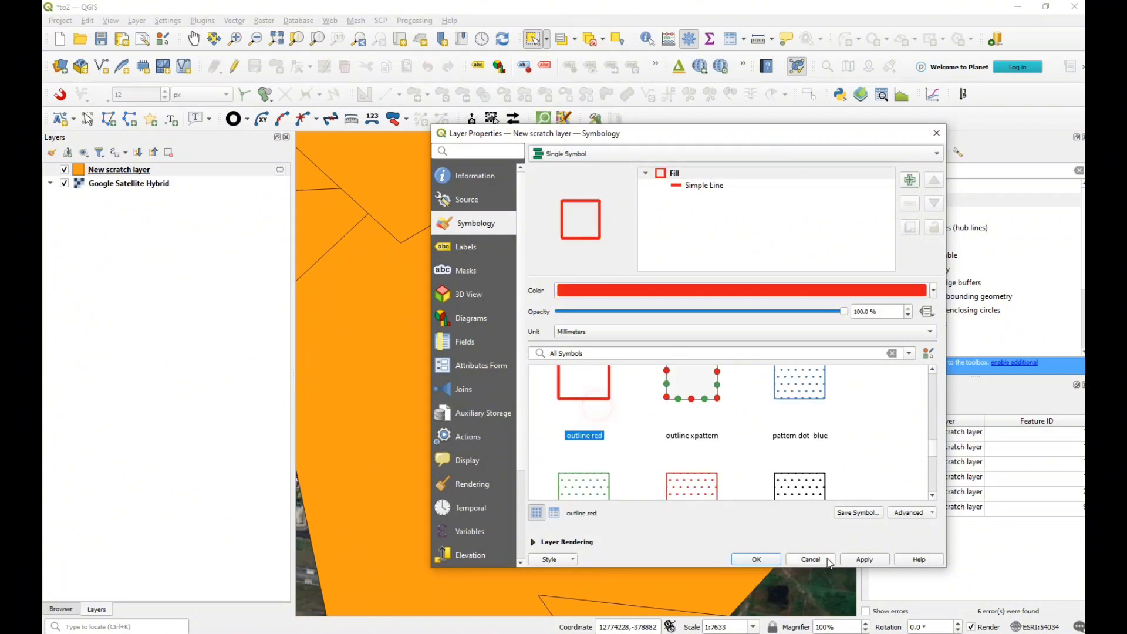
pyautogui.click(756, 559)
# Step: Examine the outlined polygons of the scratch layer by selecting them one after another to see where they overlap
pyautogui.scroll(-2, 696, 402)
pyautogui.scroll(1, 675, 334)
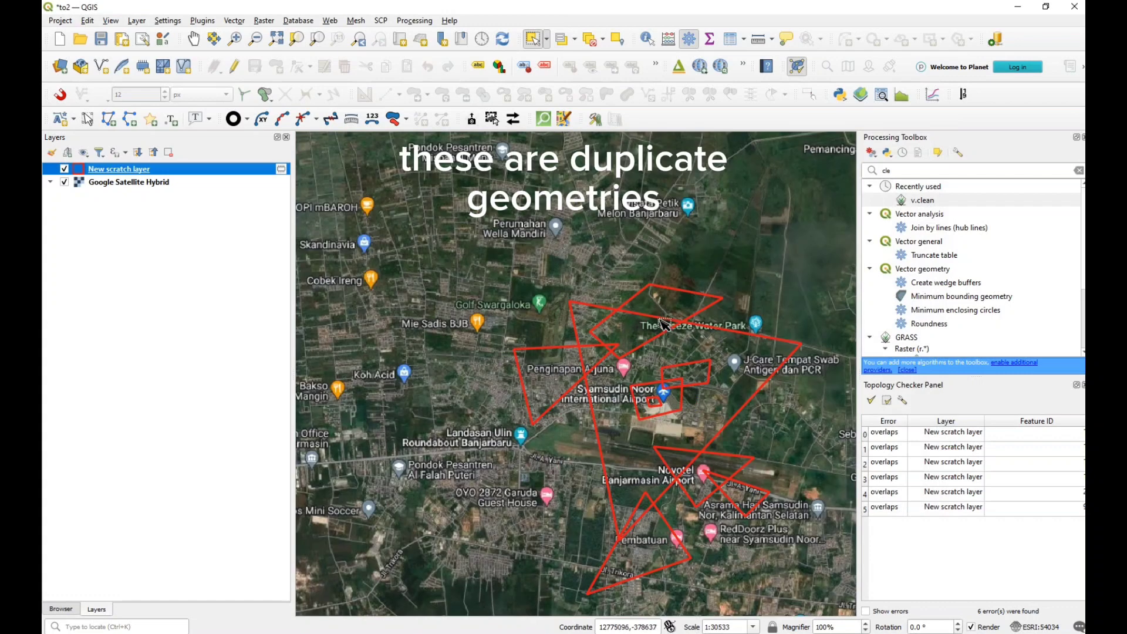
pyautogui.click(646, 286)
pyautogui.click(453, 415)
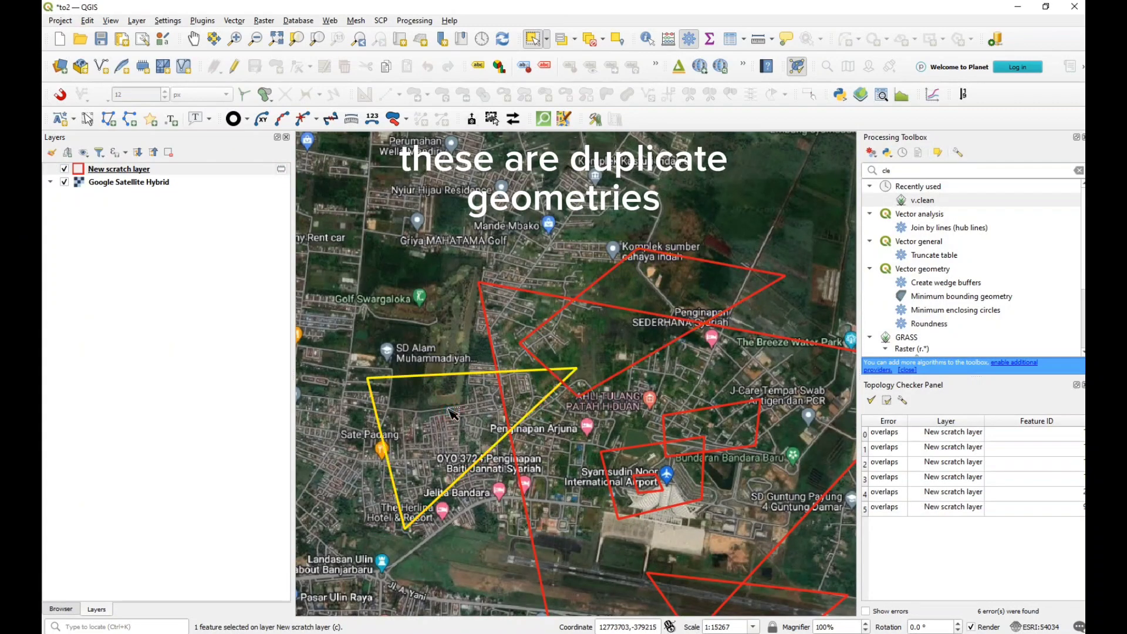
pyautogui.click(775, 391)
pyautogui.click(658, 486)
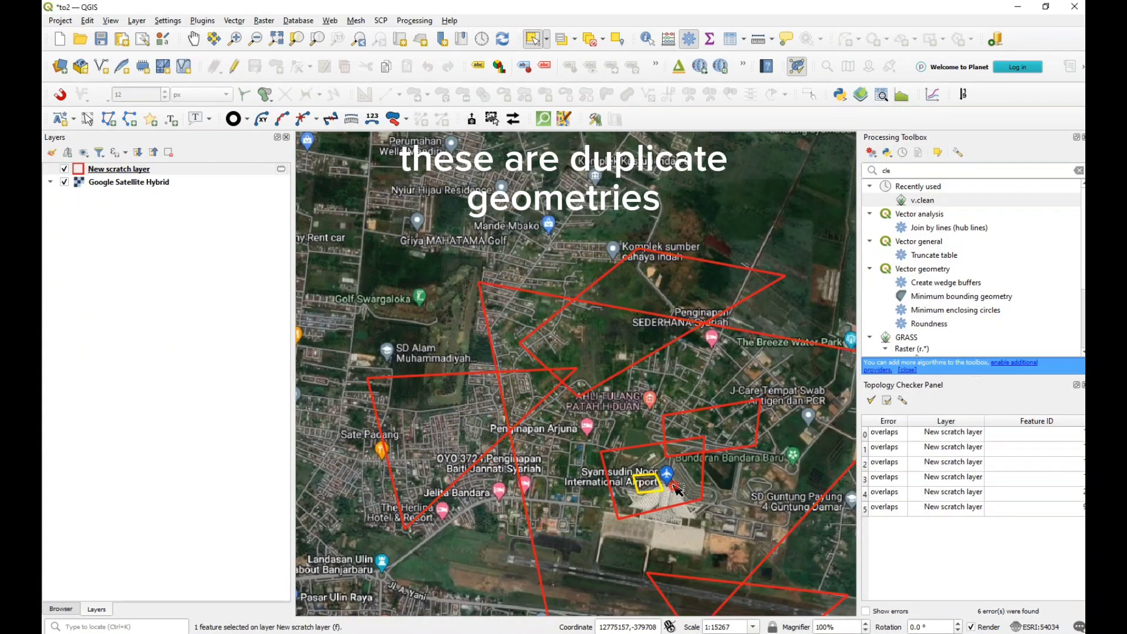
pyautogui.click(702, 453)
pyautogui.click(746, 446)
pyautogui.click(714, 589)
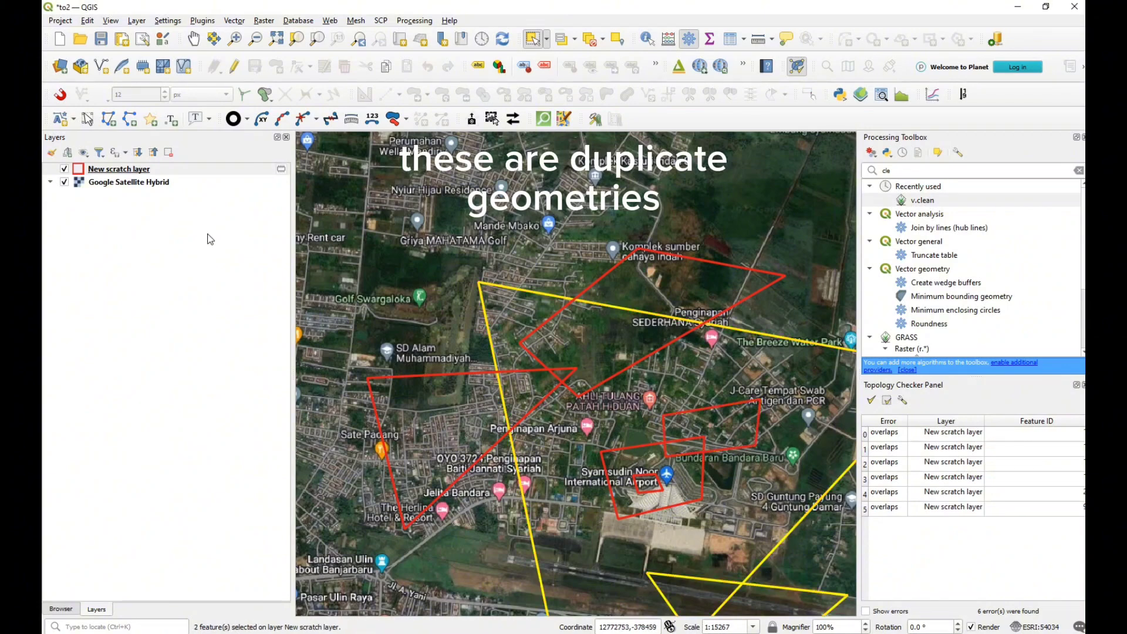
pyautogui.keyDown('ctrl'); pyautogui.click(785, 599); pyautogui.keyUp('ctrl')
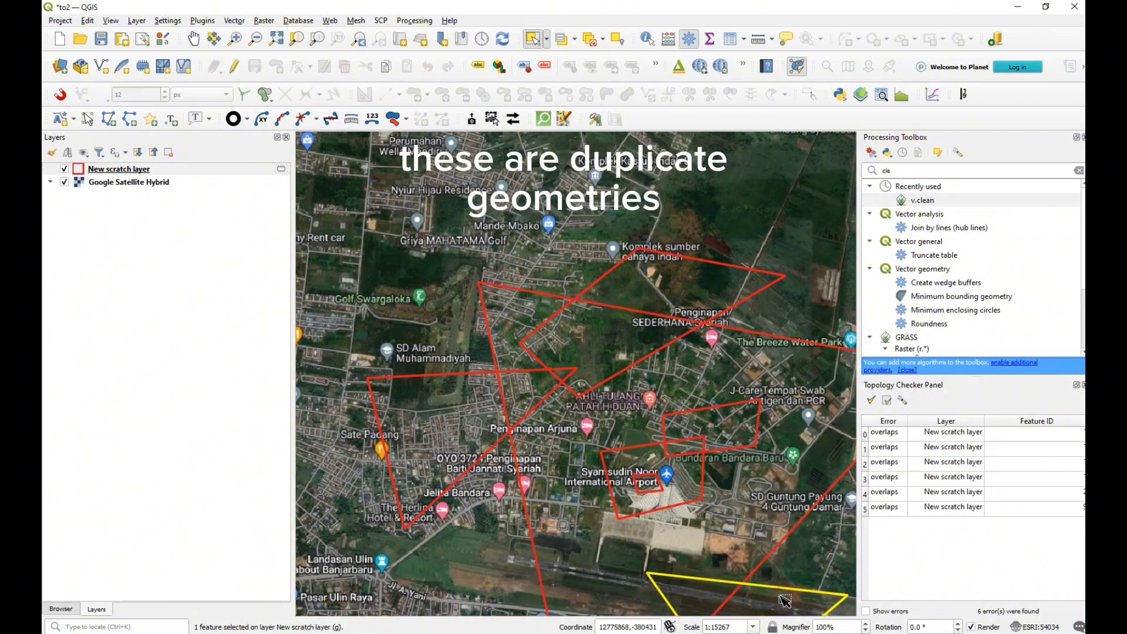
# Step: Change the scratch layer's symbology to the simple orange fill preset
pyautogui.click(119, 170)
pyautogui.doubleClick(119, 169)
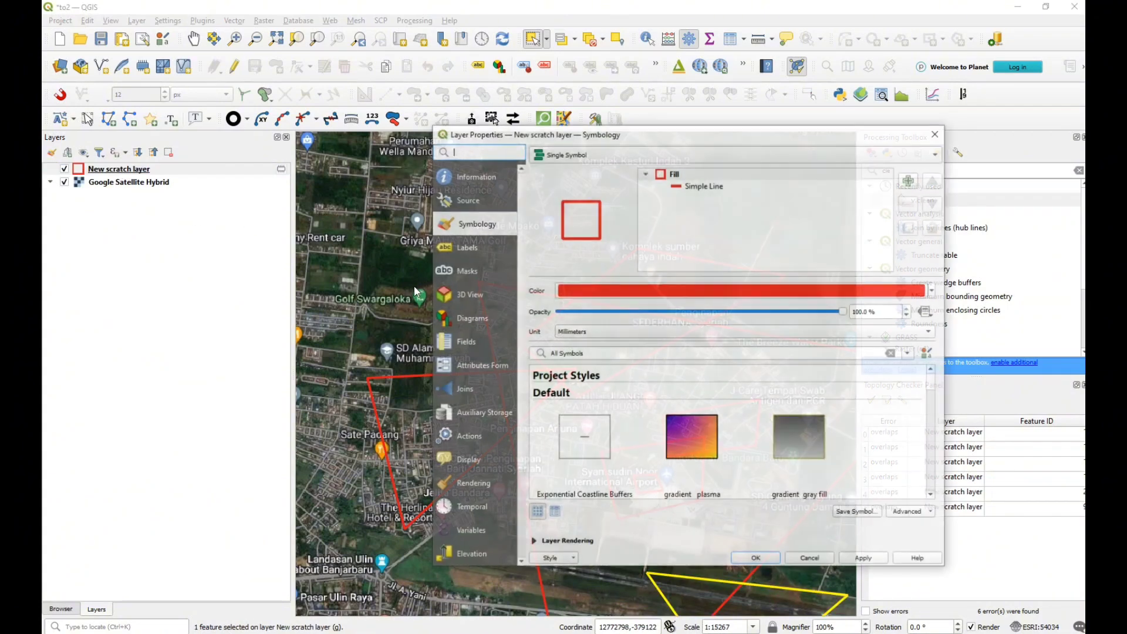
pyautogui.moveTo(932, 389); pyautogui.dragTo(935, 403)
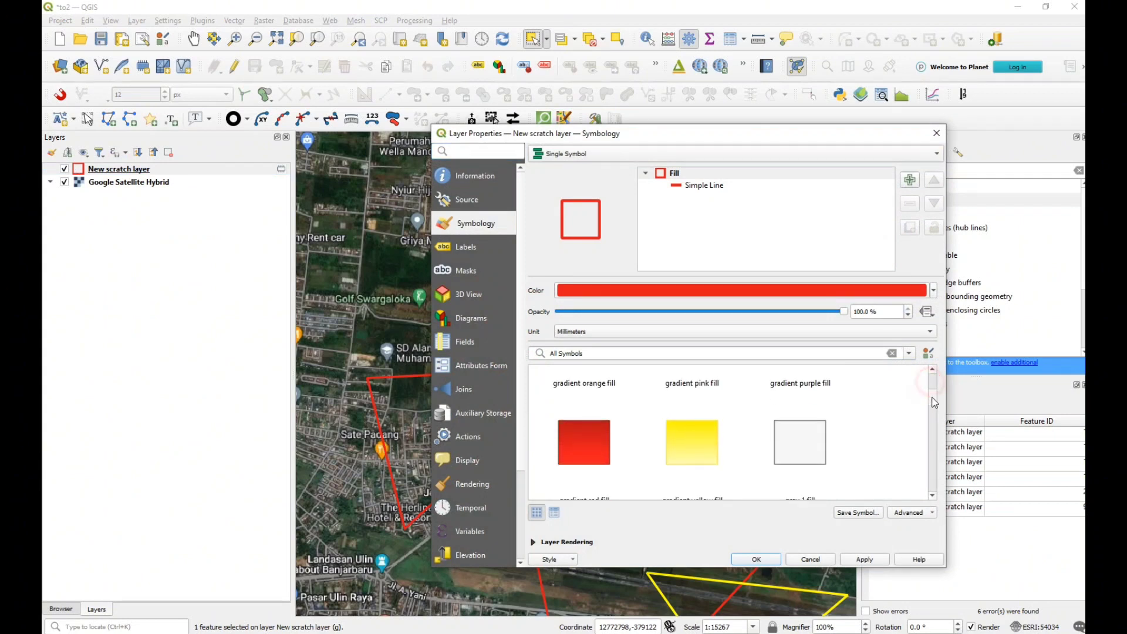
pyautogui.scroll(-10, 649, 457)
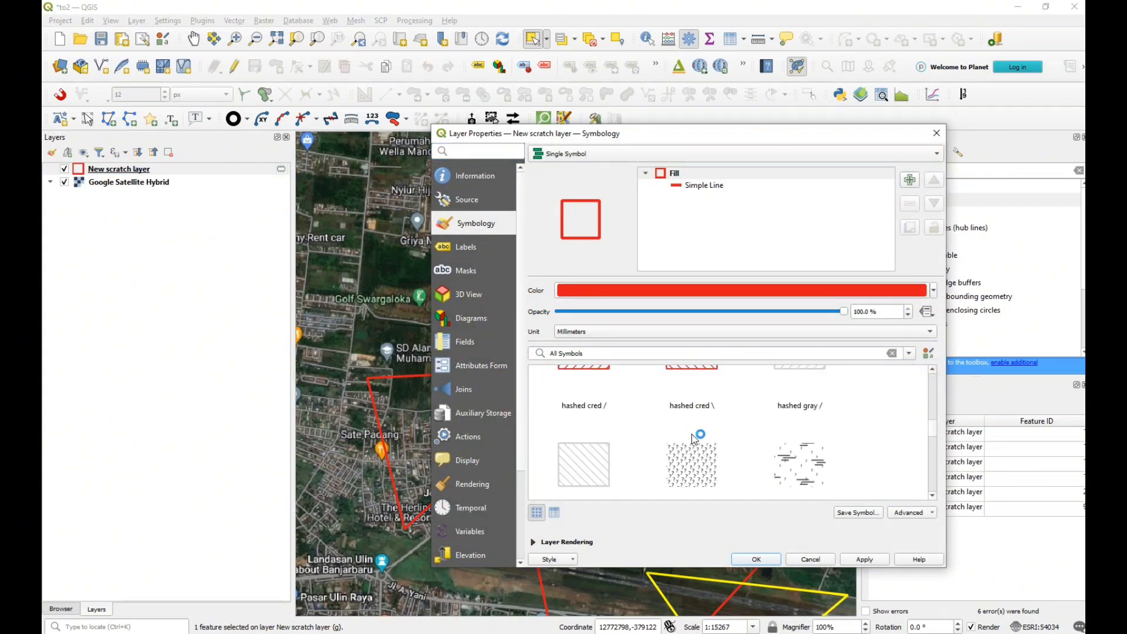
pyautogui.scroll(5, 816, 399)
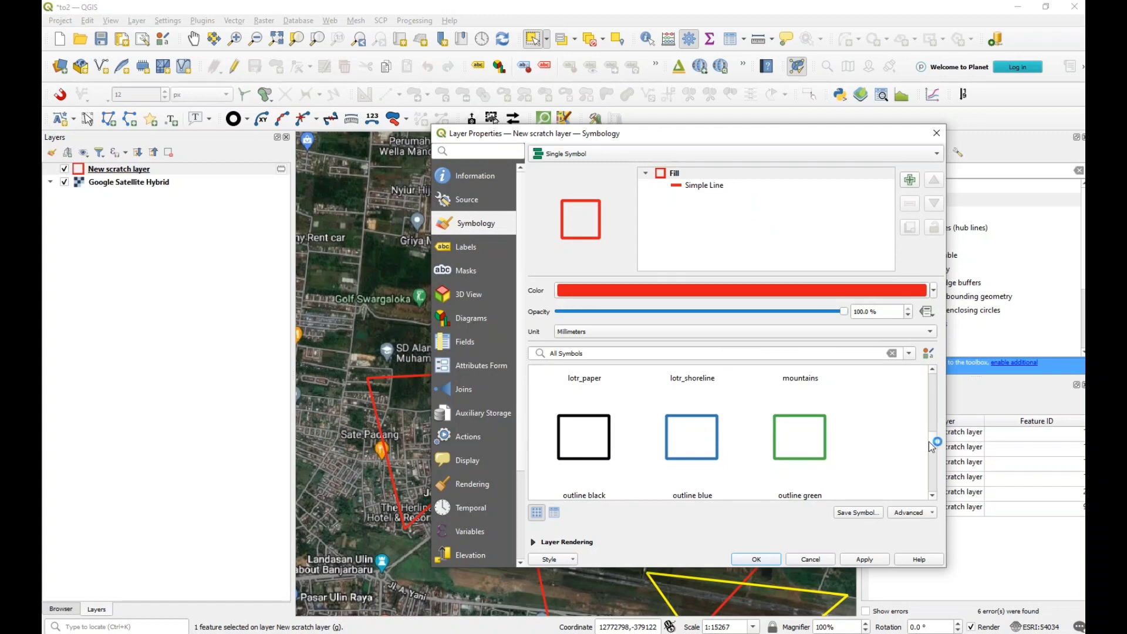
pyautogui.moveTo(932, 440); pyautogui.dragTo(936, 469)
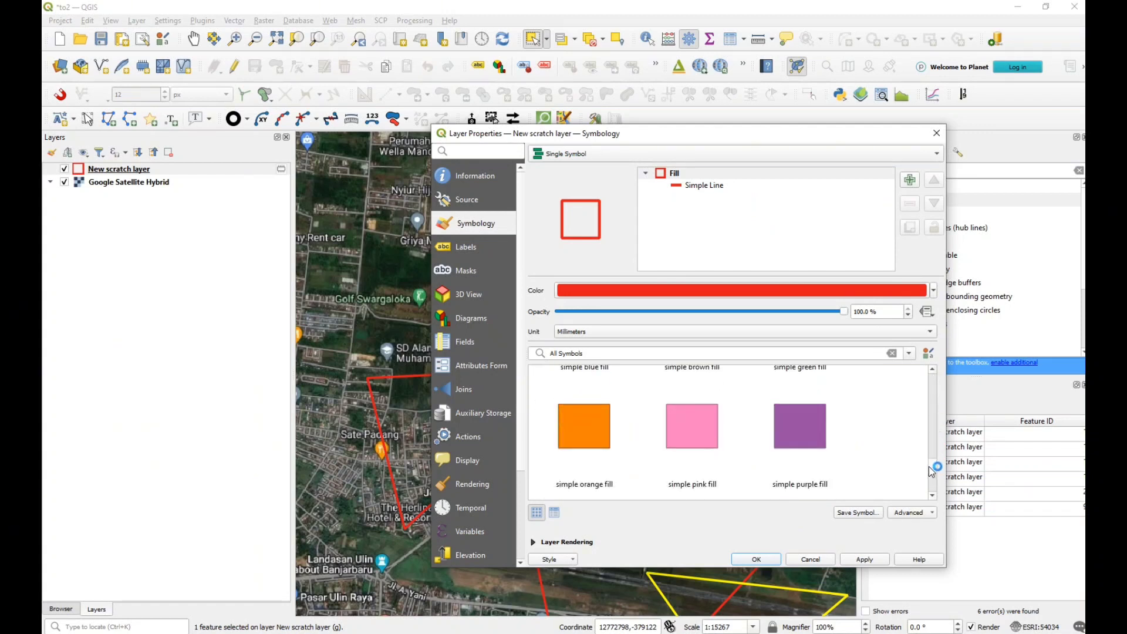
pyautogui.click(792, 437)
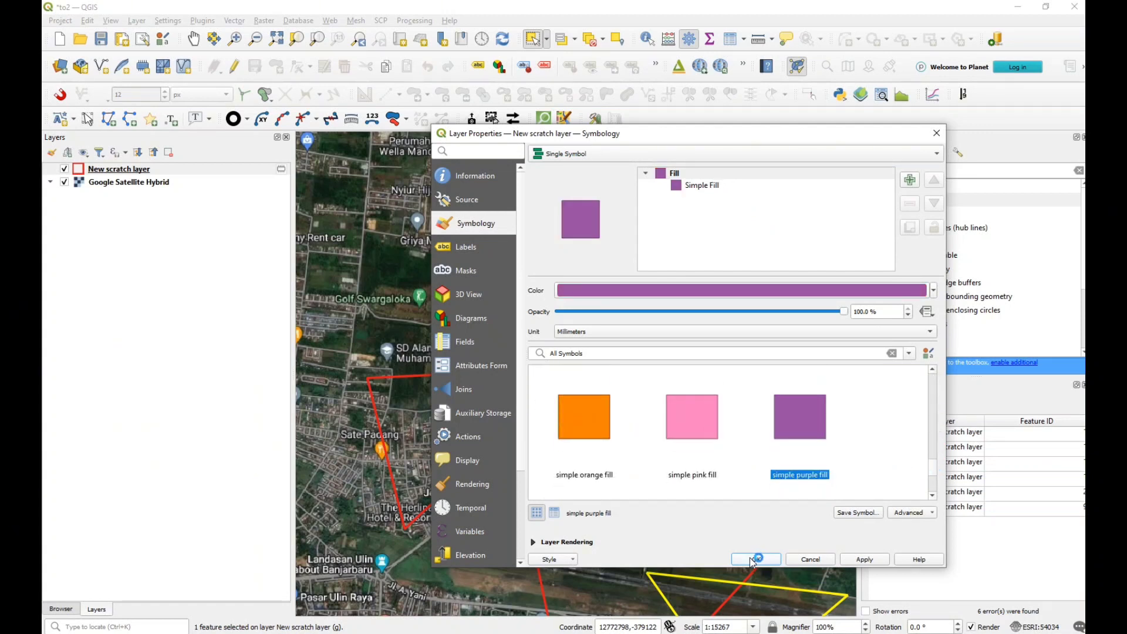
pyautogui.click(596, 440)
pyautogui.click(747, 559)
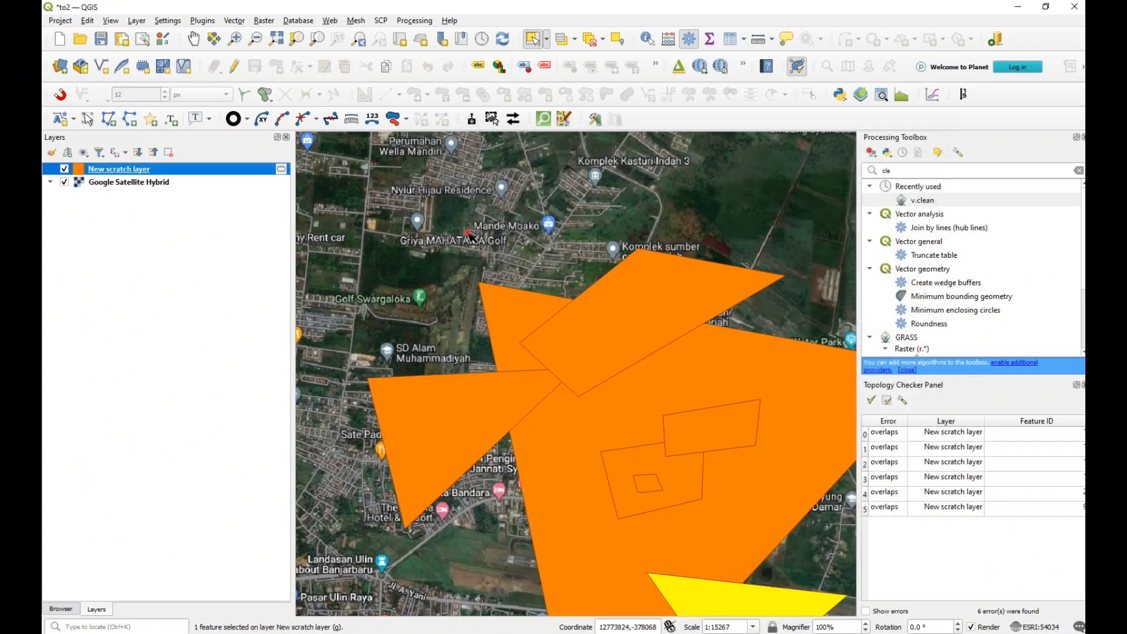
# Step: Set up the GRASS v.clean tool on the New scratch layer with all cleaning tools selected, from break to rmsa
pyautogui.moveTo(764, 354); pyautogui.dragTo(684, 292)
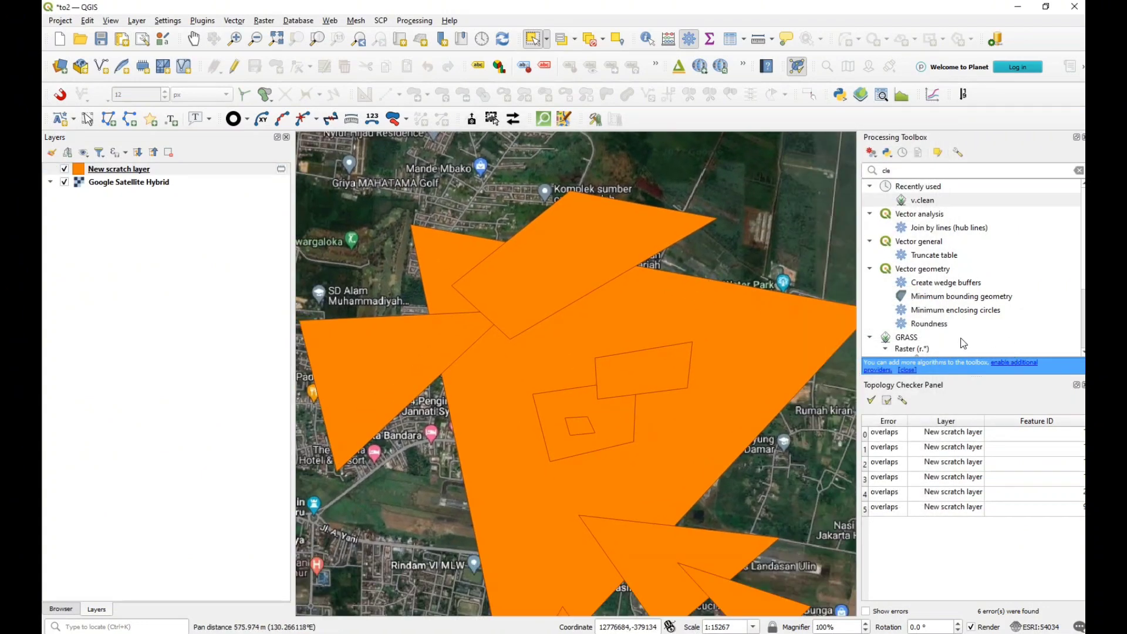
pyautogui.scroll(-3, 985, 316)
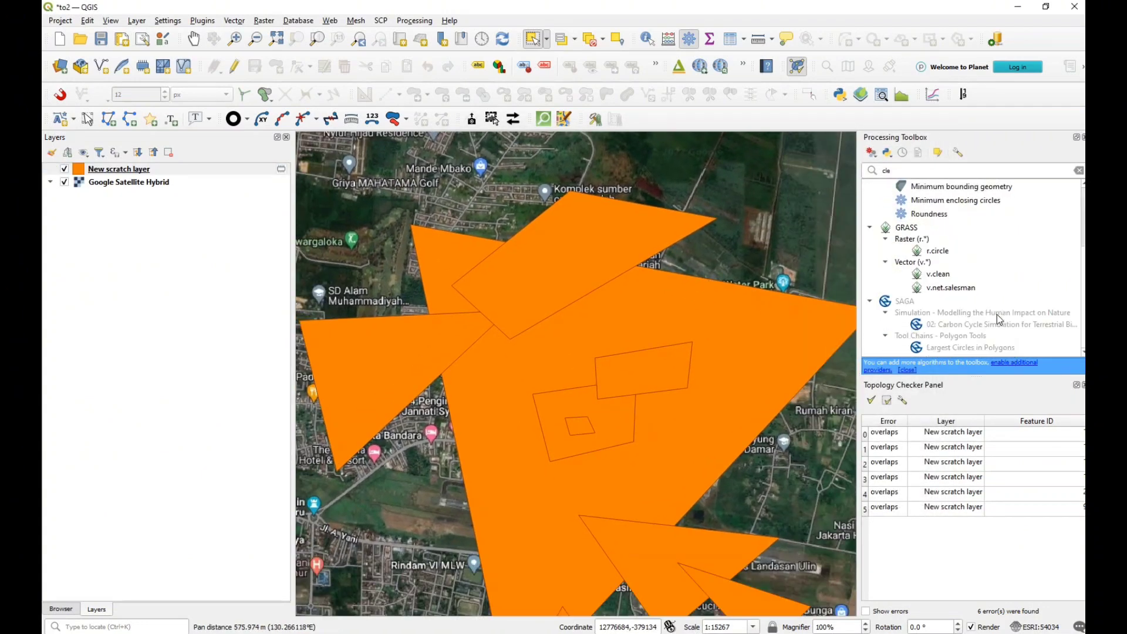
pyautogui.doubleClick(941, 277)
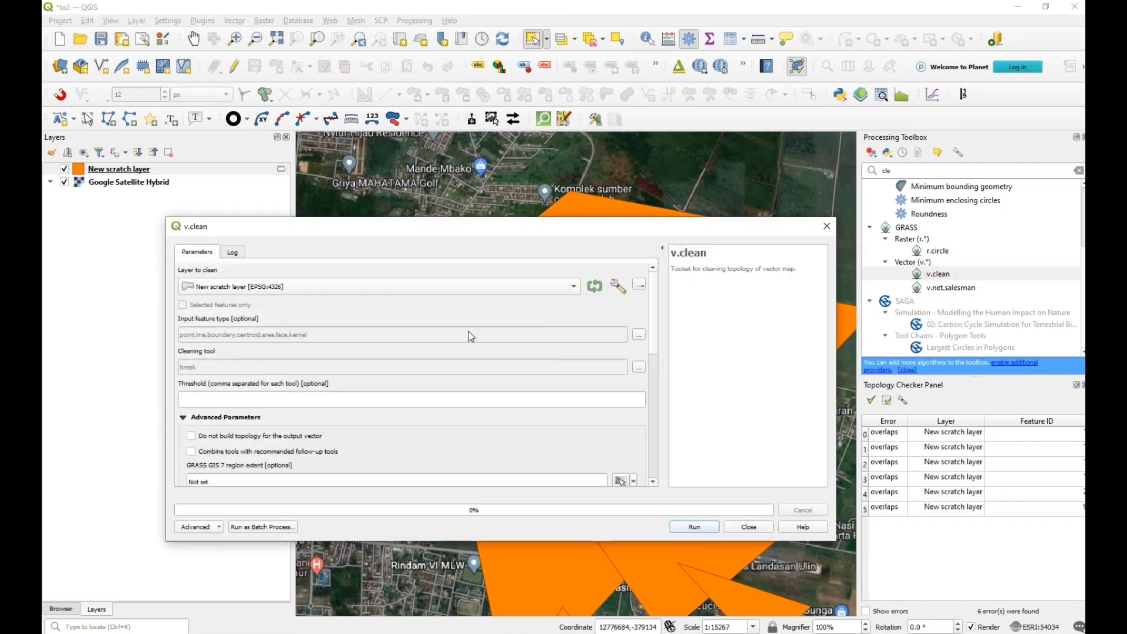
pyautogui.click(639, 367)
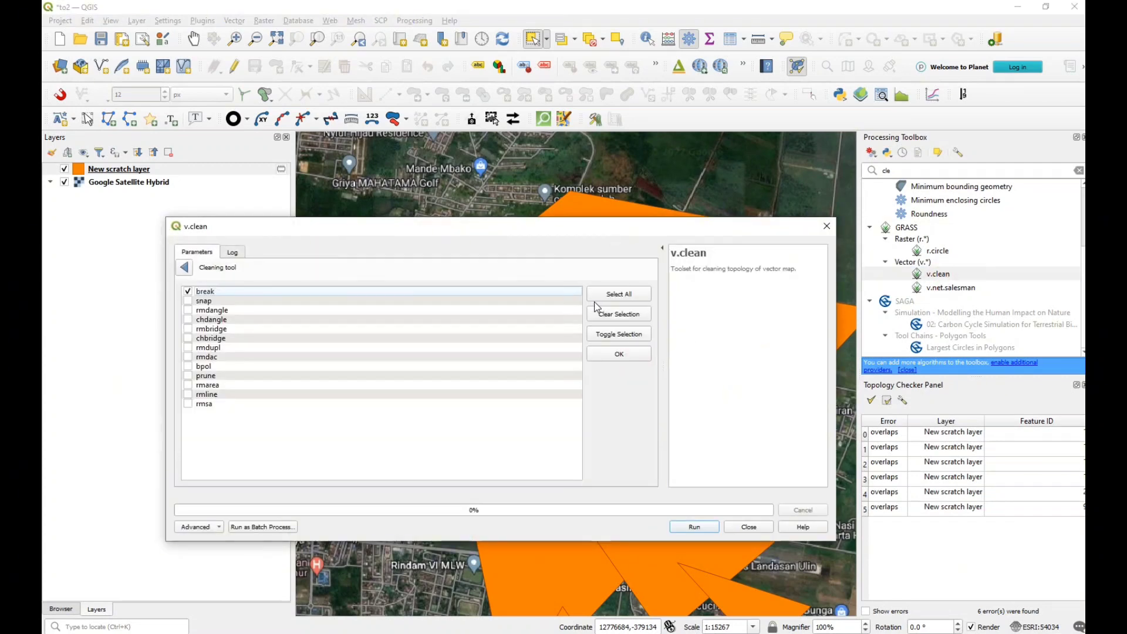
pyautogui.click(617, 295)
pyautogui.click(610, 353)
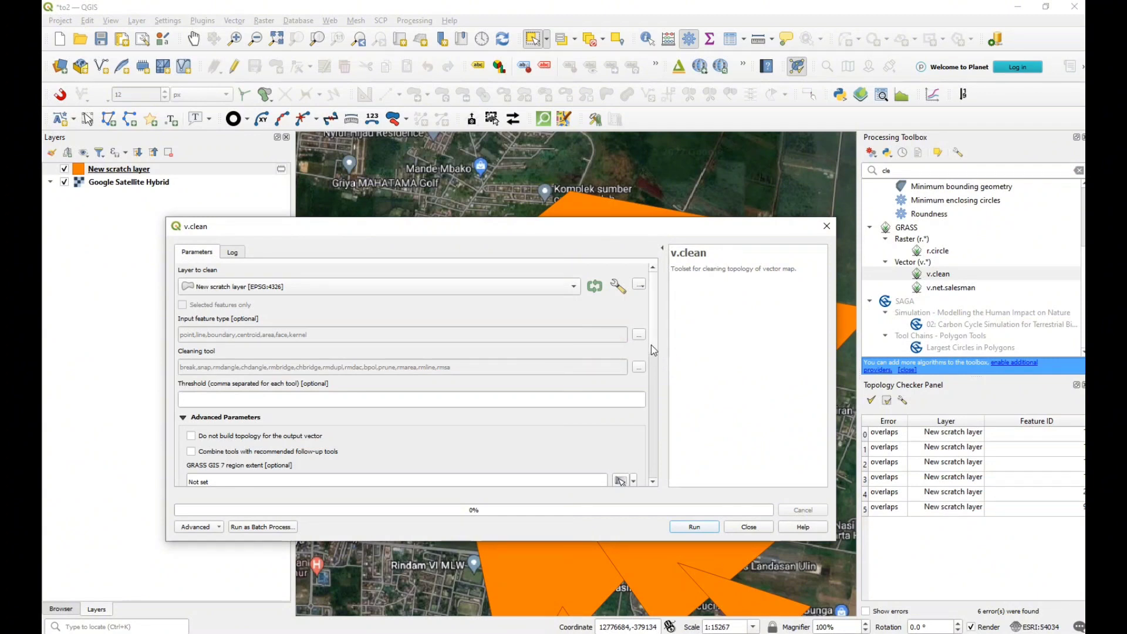
# Step: Run v.clean with the Cleaned and Errors outputs saved to temporary files, and close the tool when it finishes
pyautogui.scroll(-5, 650, 358)
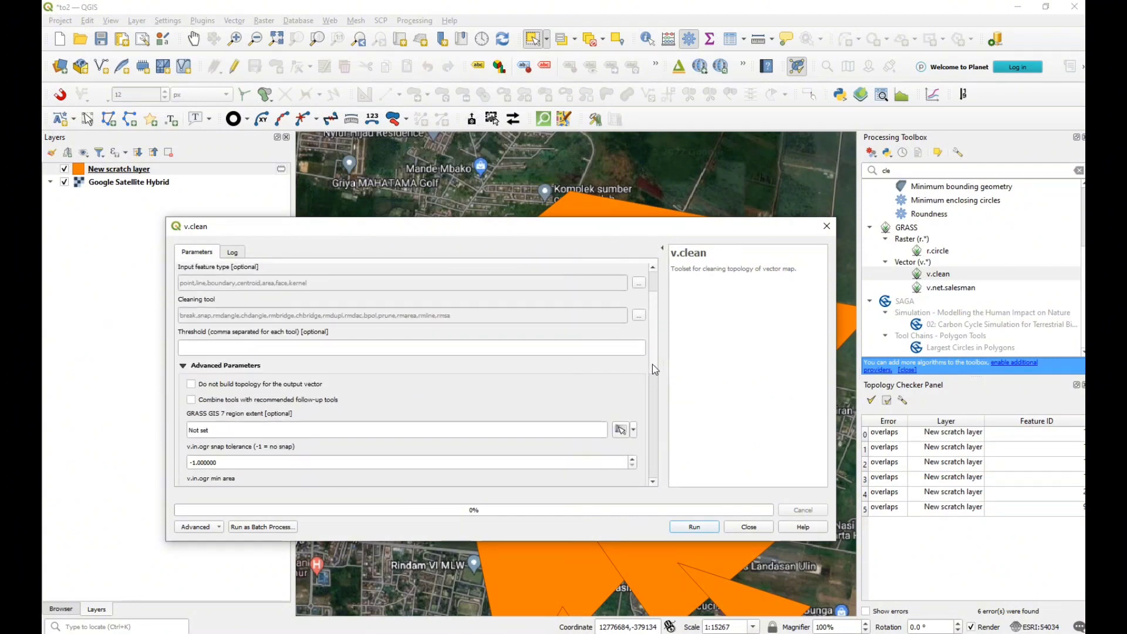
pyautogui.scroll(-10, 653, 368)
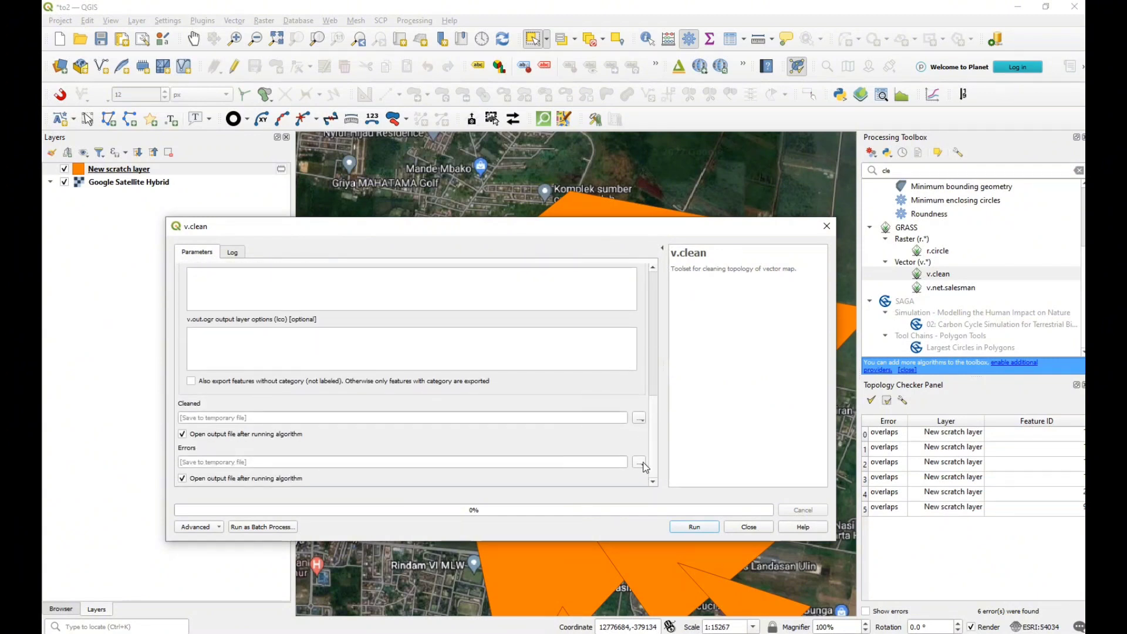
pyautogui.click(640, 463)
pyautogui.click(640, 418)
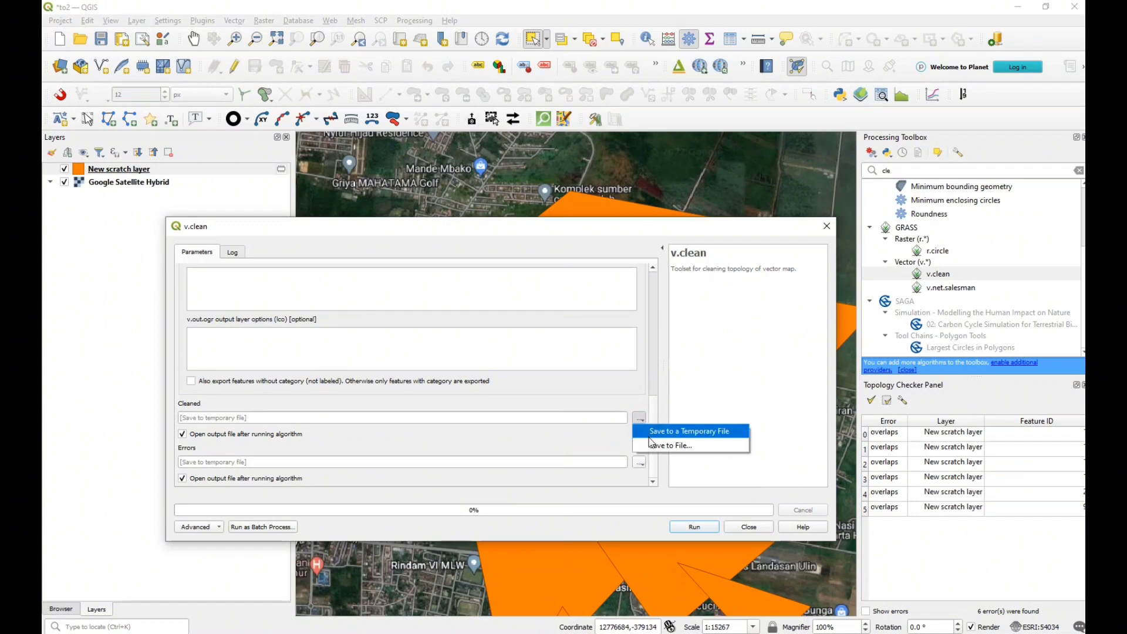
pyautogui.click(664, 370)
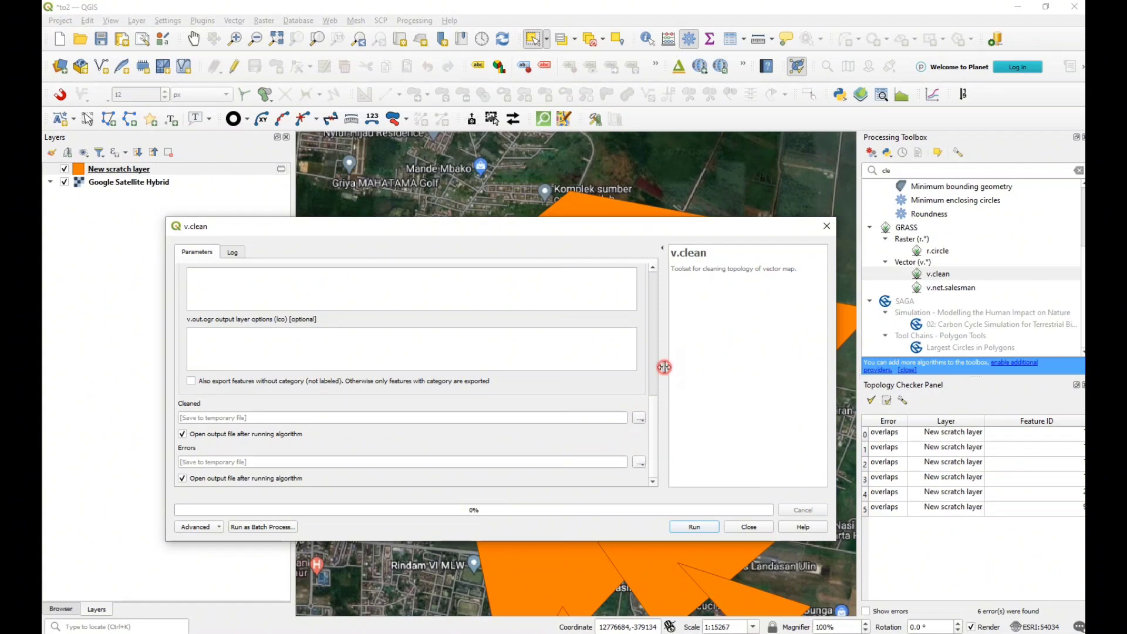
pyautogui.click(690, 528)
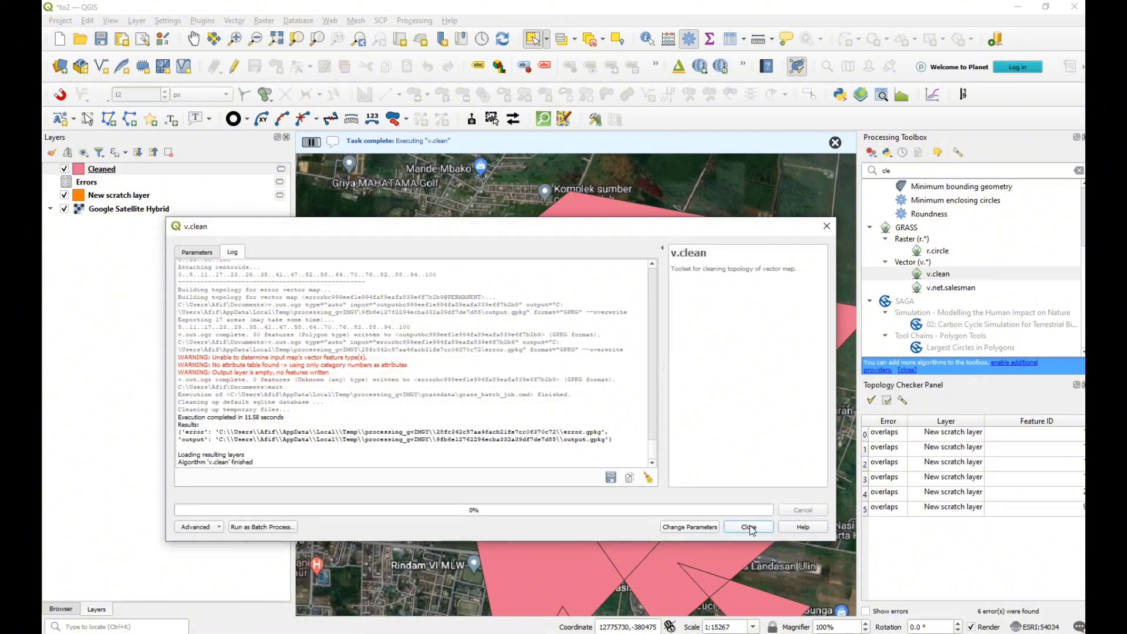
pyautogui.click(749, 526)
# Step: Compare the Cleaned layer with the original by toggling its visibility, and hide the New scratch layer
pyautogui.scroll(-1, 629, 410)
pyautogui.moveTo(649, 434); pyautogui.dragTo(649, 403)
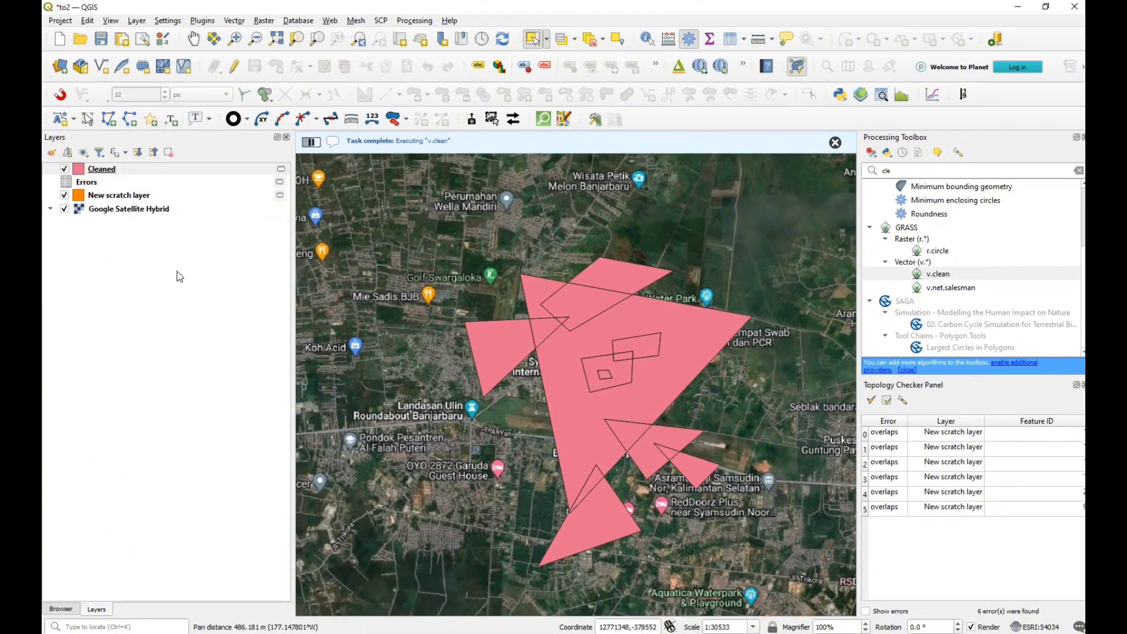
pyautogui.click(64, 170)
pyautogui.click(64, 170)
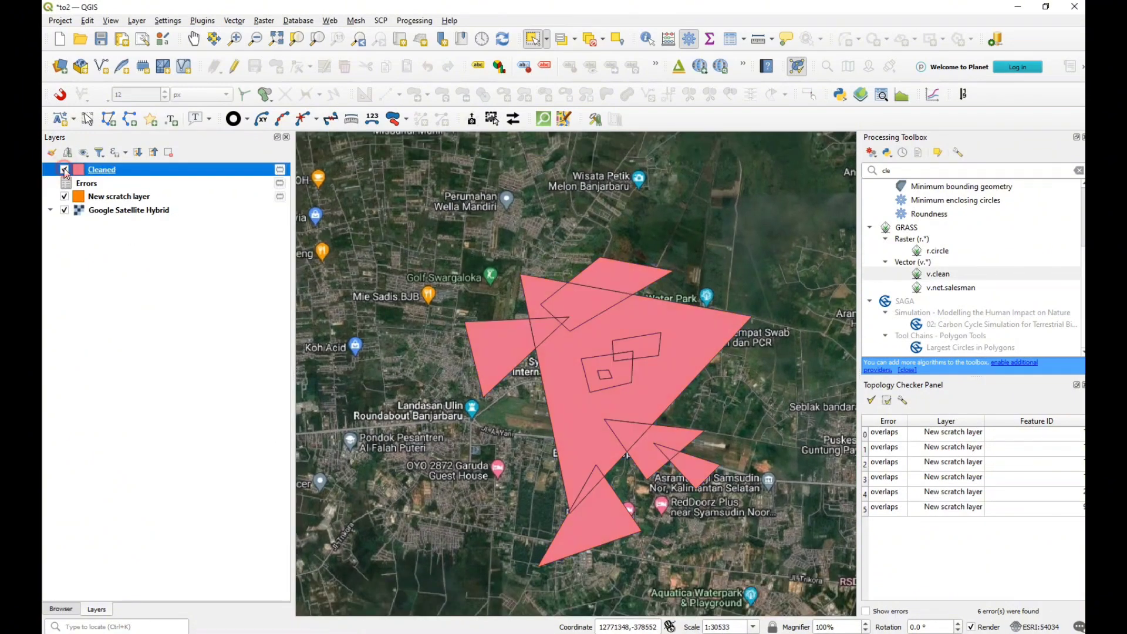
pyautogui.click(65, 196)
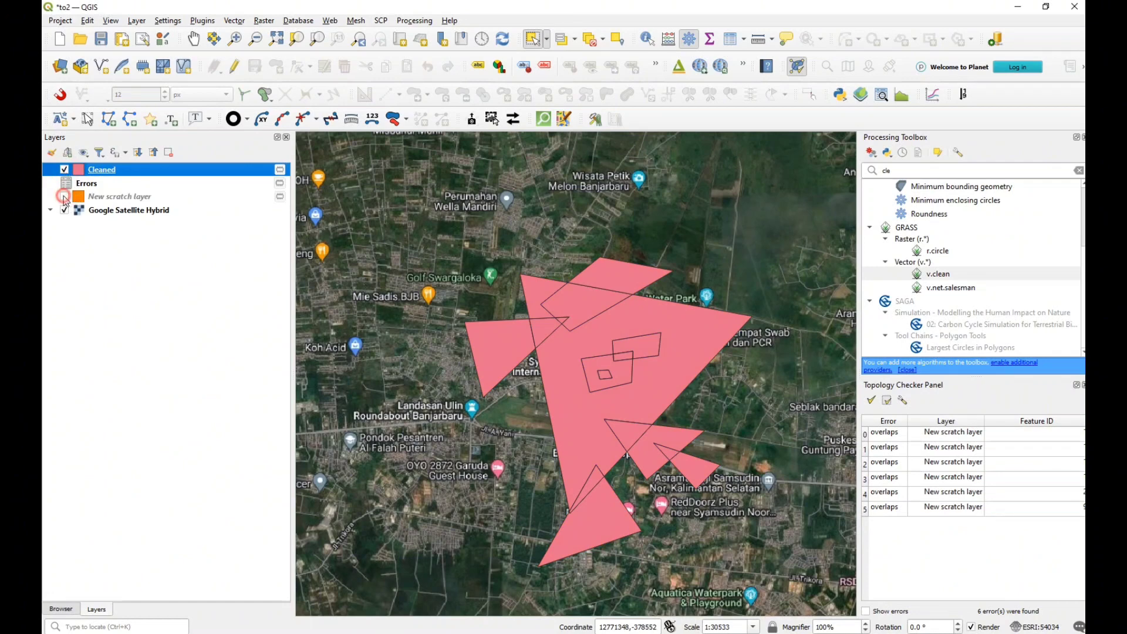
# Step: Enable editing on the Cleaned layer and delete the overlap polygon between the large polygon and the northern one
pyautogui.click(586, 304)
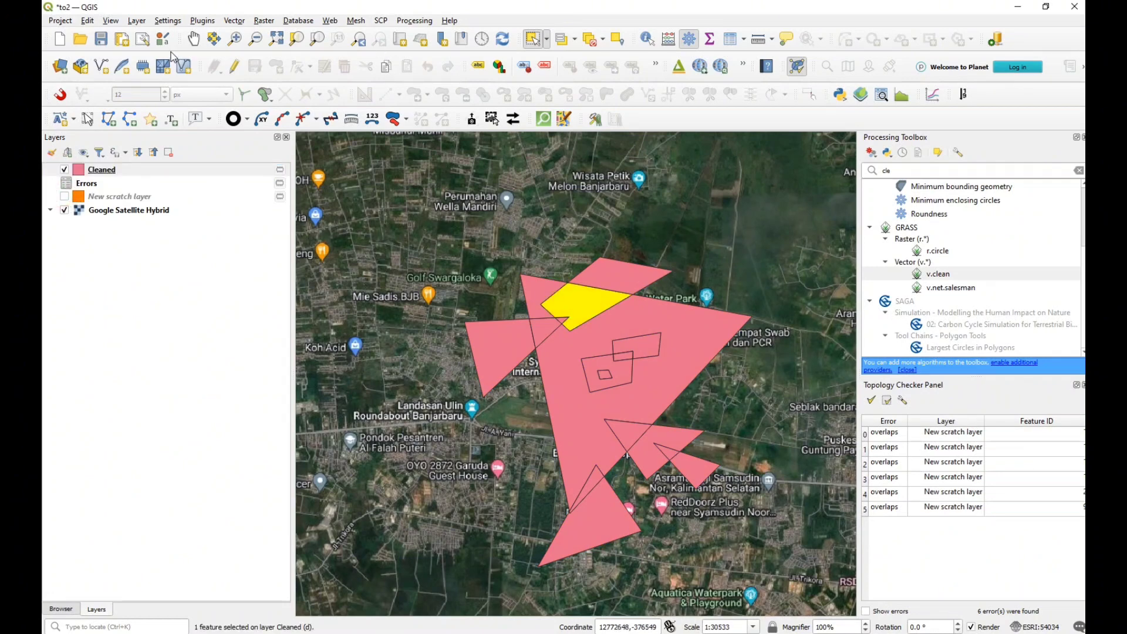
pyautogui.click(234, 66)
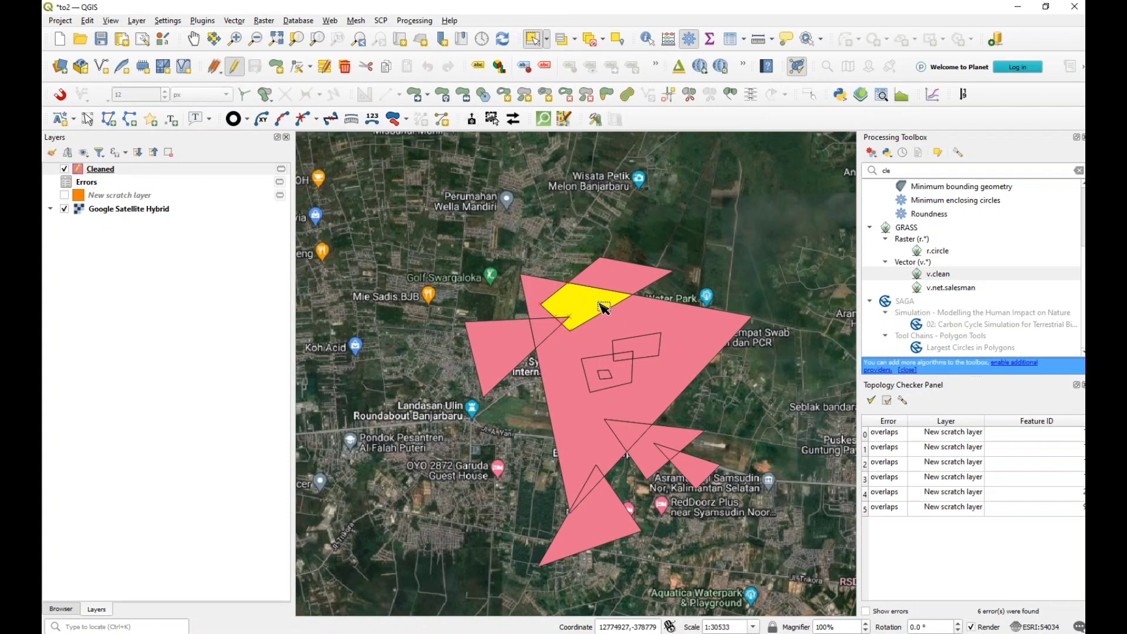
pyautogui.press('Delete')
pyautogui.hotkey('ctrl', 'z')
pyautogui.press('Delete')
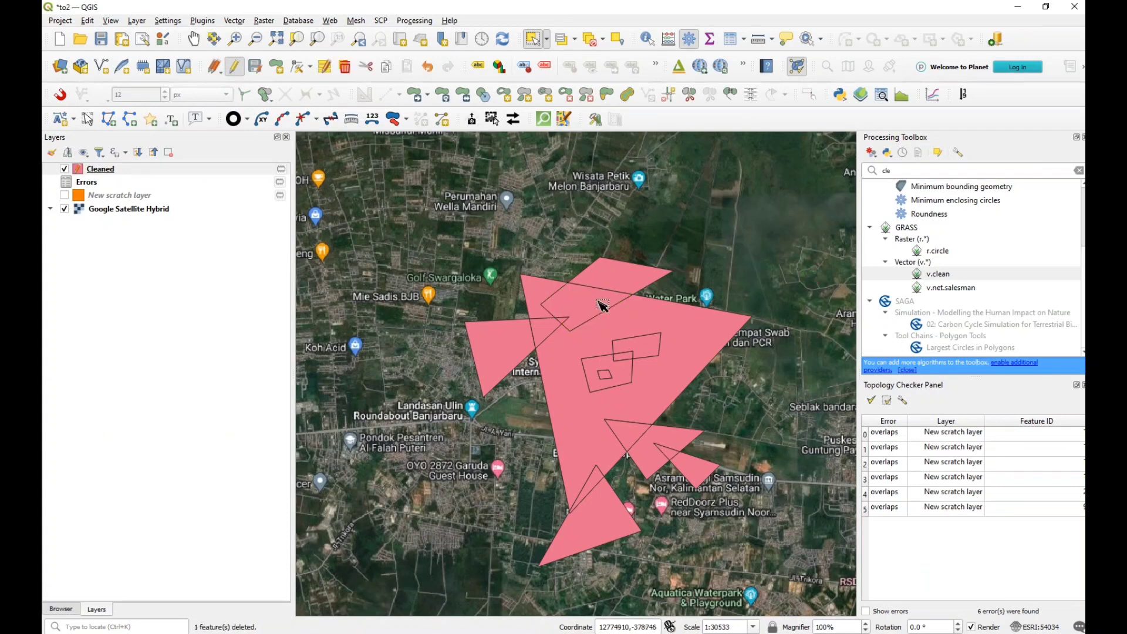
# Step: Undo the deletion of the overlap polygon between the large polygon and the northern one
pyautogui.hotkey('ctrl', 'z')
pyautogui.press('Delete')
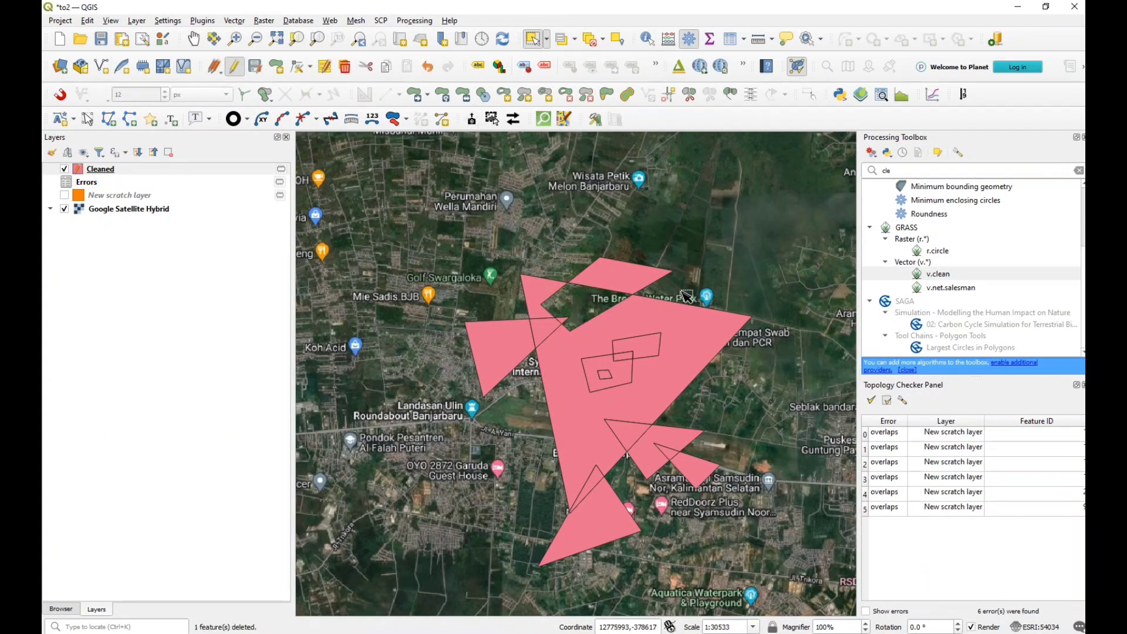
pyautogui.hotkey('ctrl', 'z')
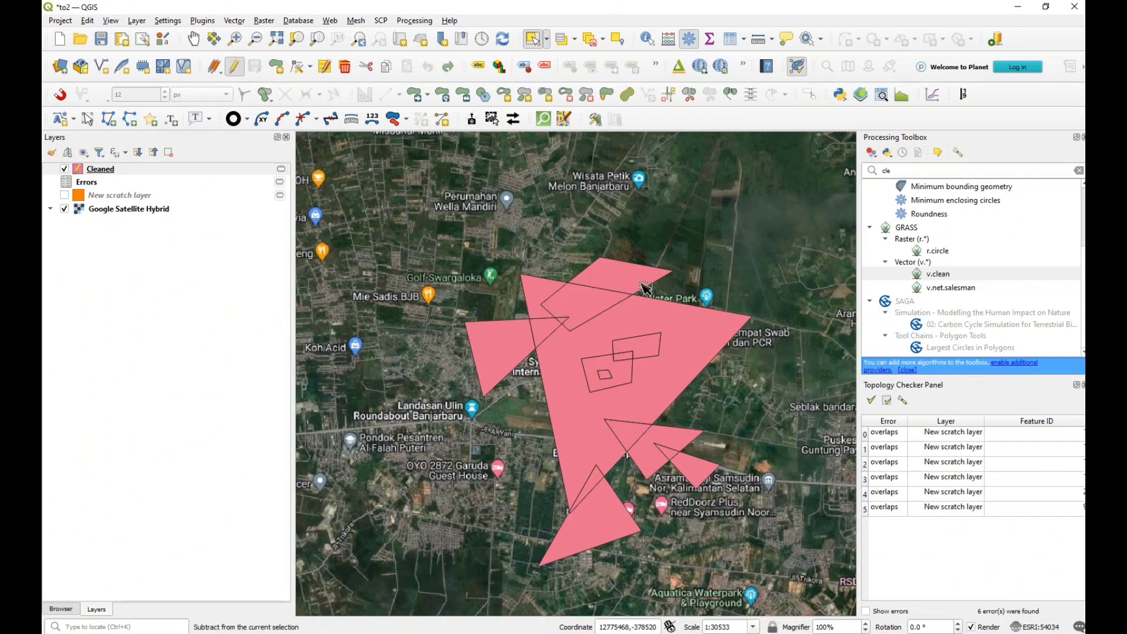
# Step: Select the separate overlap pieces at the western polygon's tip to inspect them, and stop editing the Cleaned layer
pyautogui.click(586, 305)
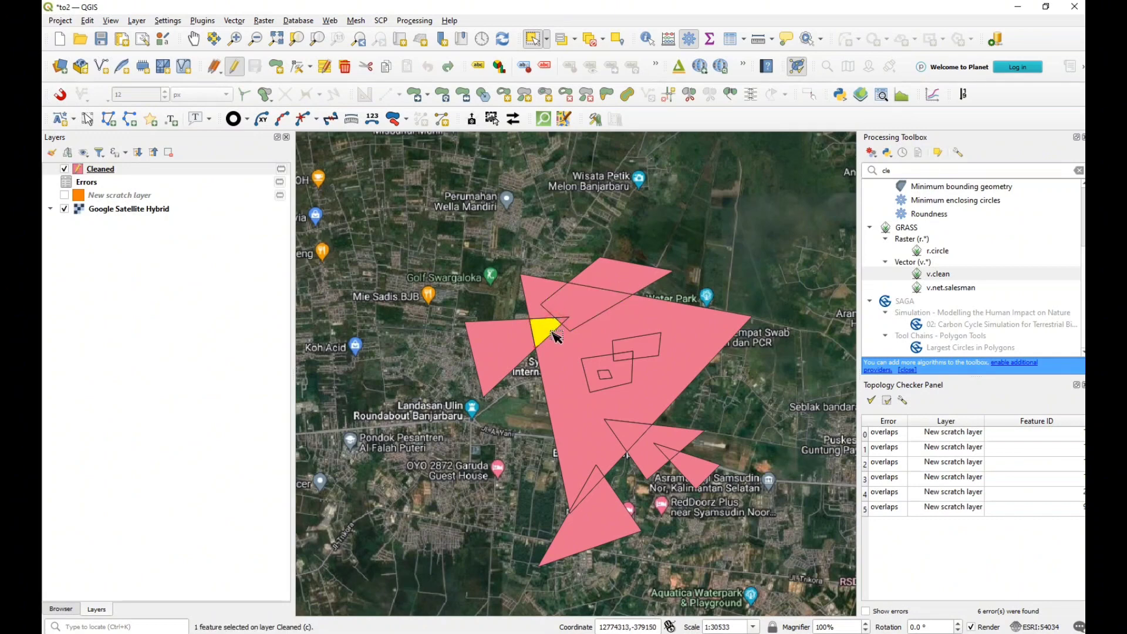
pyautogui.scroll(1, 559, 322)
pyautogui.click(566, 308)
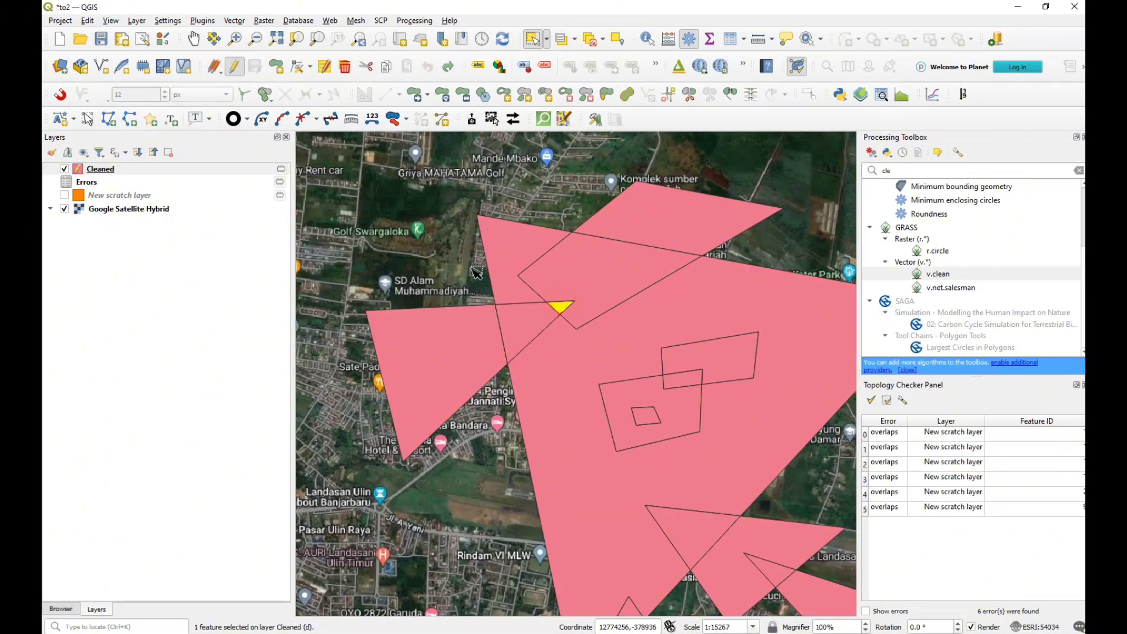
pyautogui.click(235, 66)
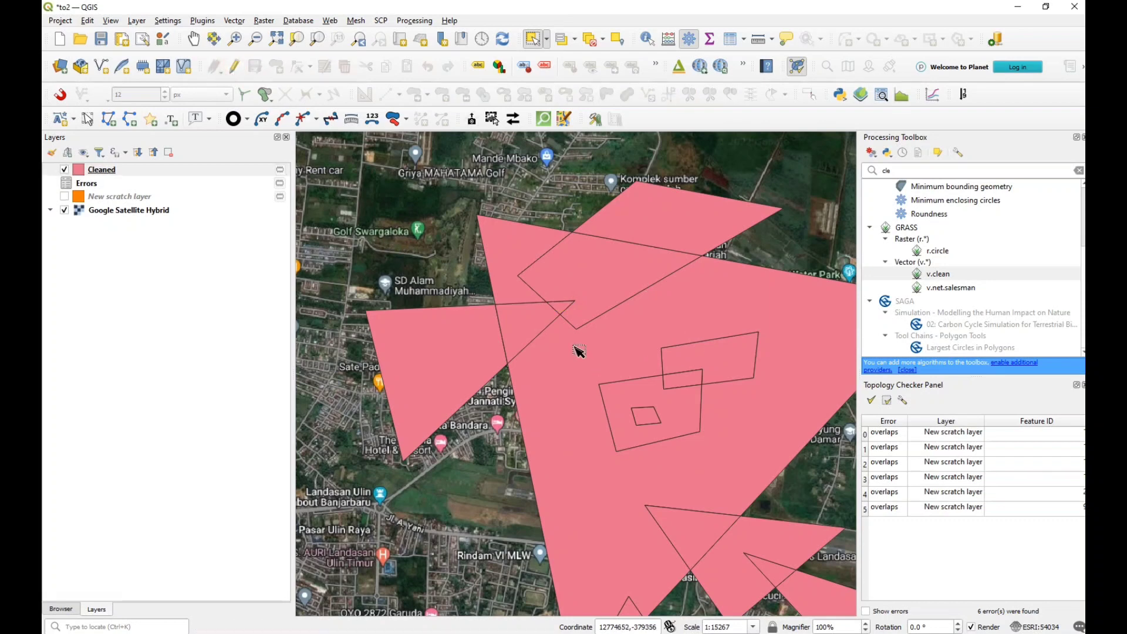
# Step: Delete the "must not have duplicates" and "must not overlap" rules of the New scratch layer from the topology rule settings
pyautogui.moveTo(692, 370); pyautogui.dragTo(666, 356)
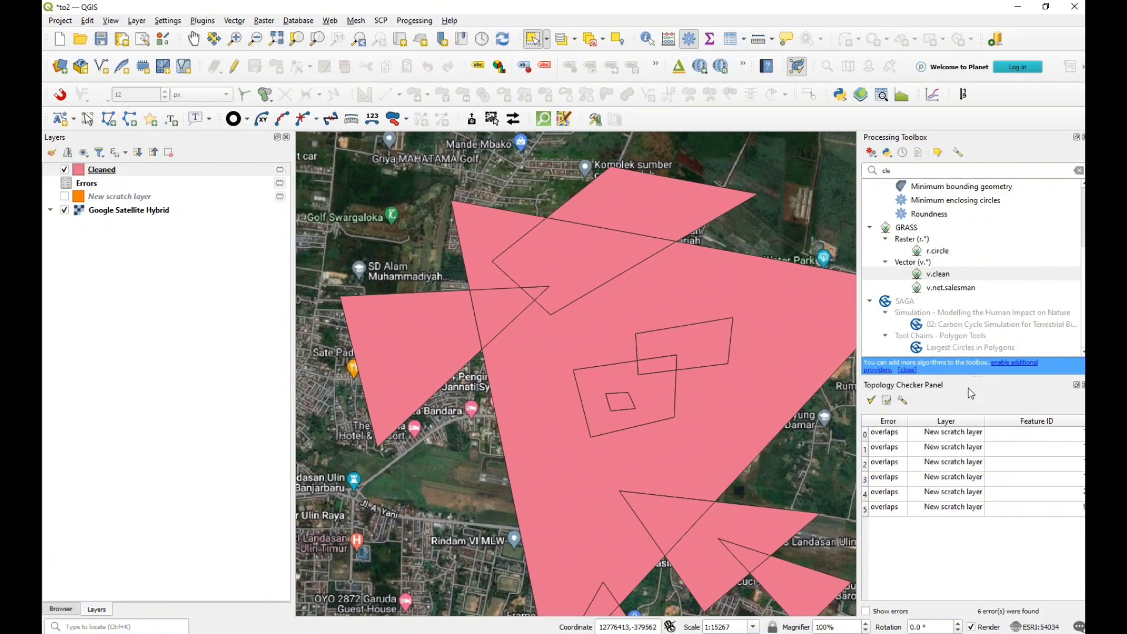
pyautogui.scroll(-1, 435, 439)
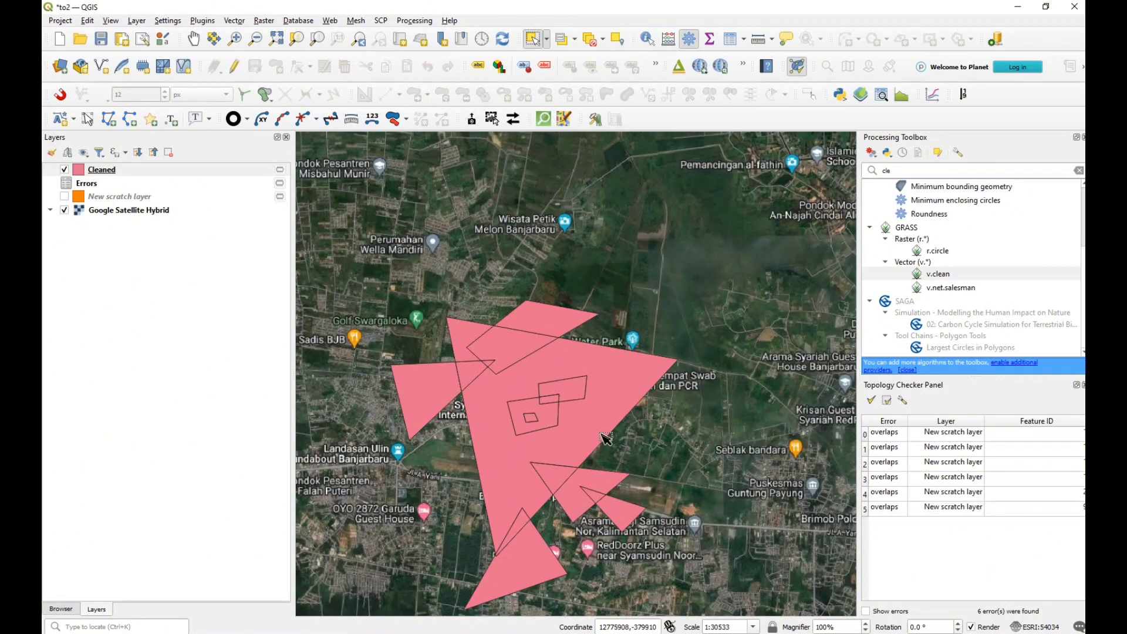
pyautogui.moveTo(437, 437); pyautogui.dragTo(448, 407)
pyautogui.click(902, 400)
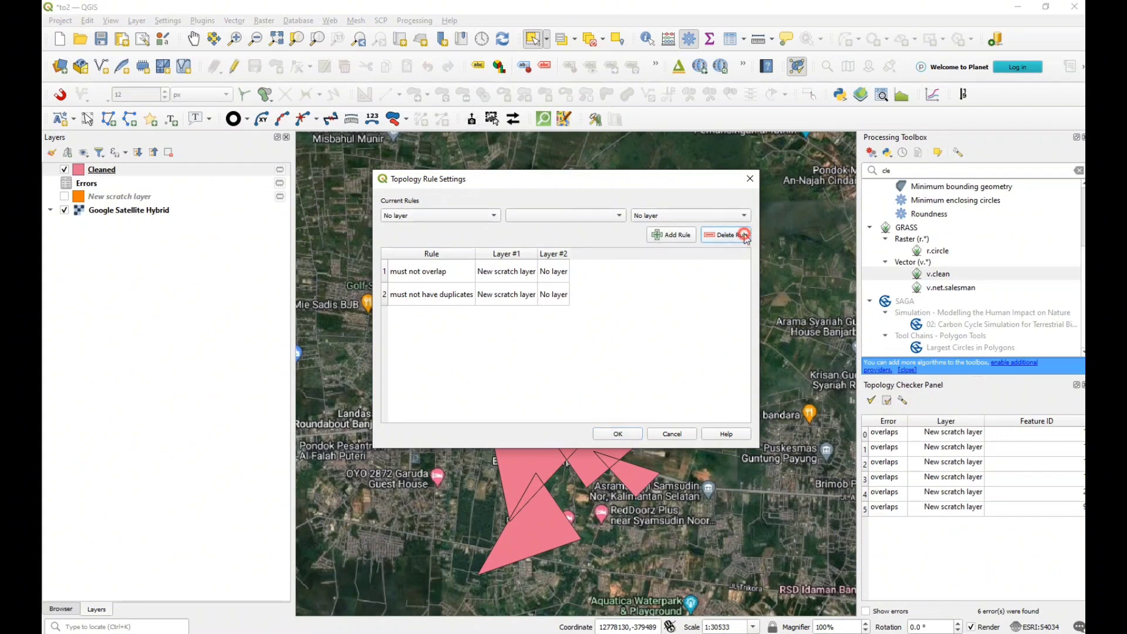
pyautogui.moveTo(479, 275); pyautogui.dragTo(449, 297)
pyautogui.click(723, 235)
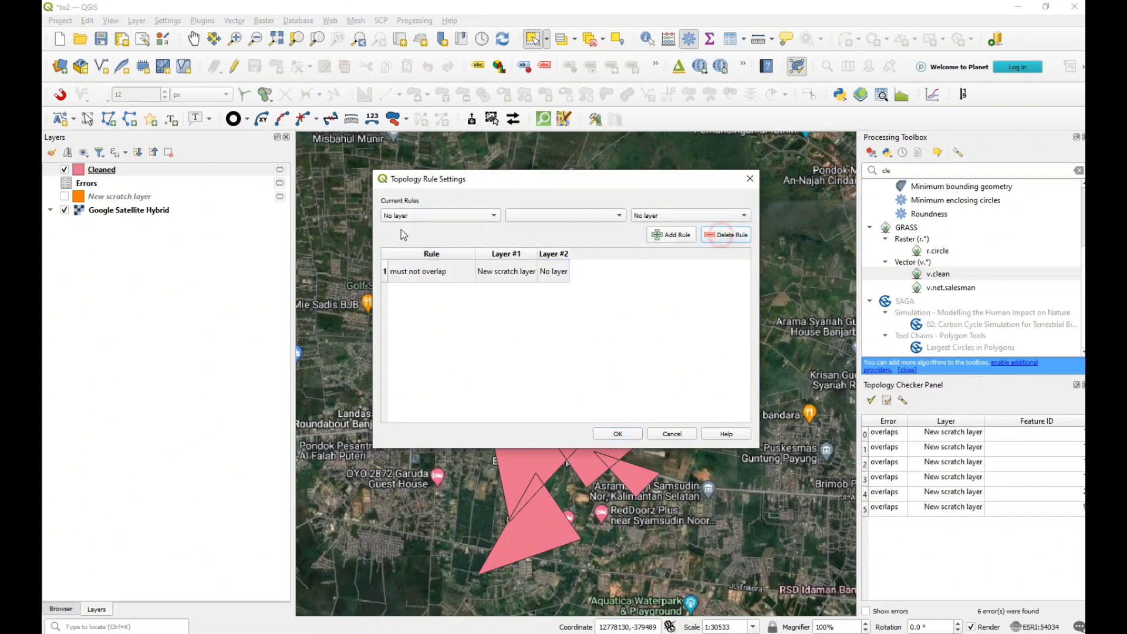
pyautogui.click(449, 276)
pyautogui.click(725, 235)
pyautogui.click(438, 215)
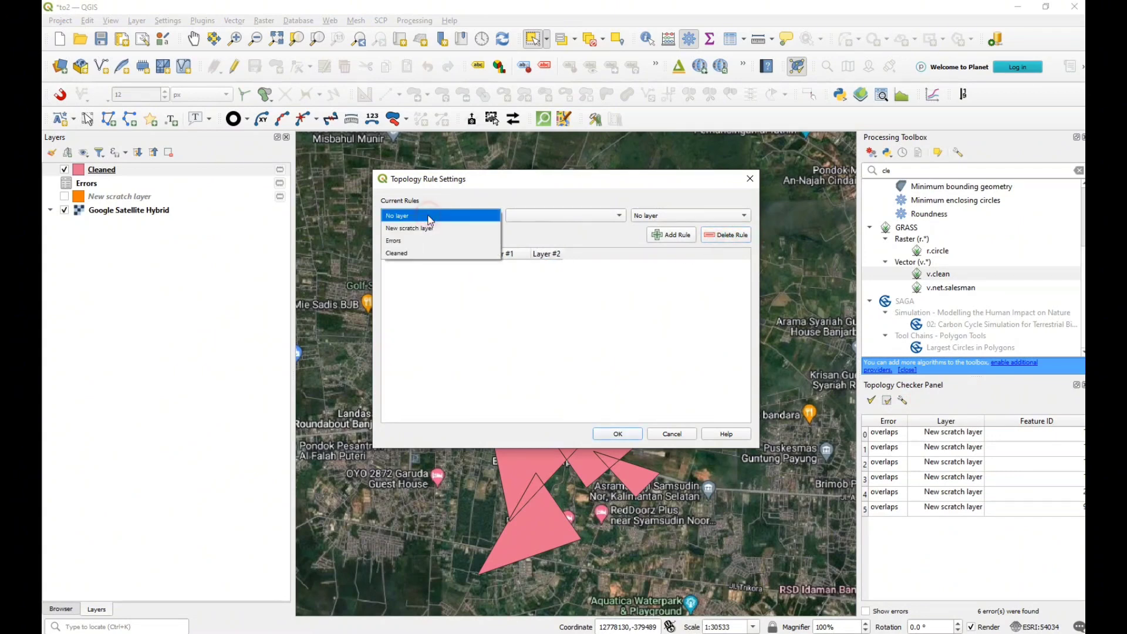
pyautogui.click(433, 229)
pyautogui.click(544, 216)
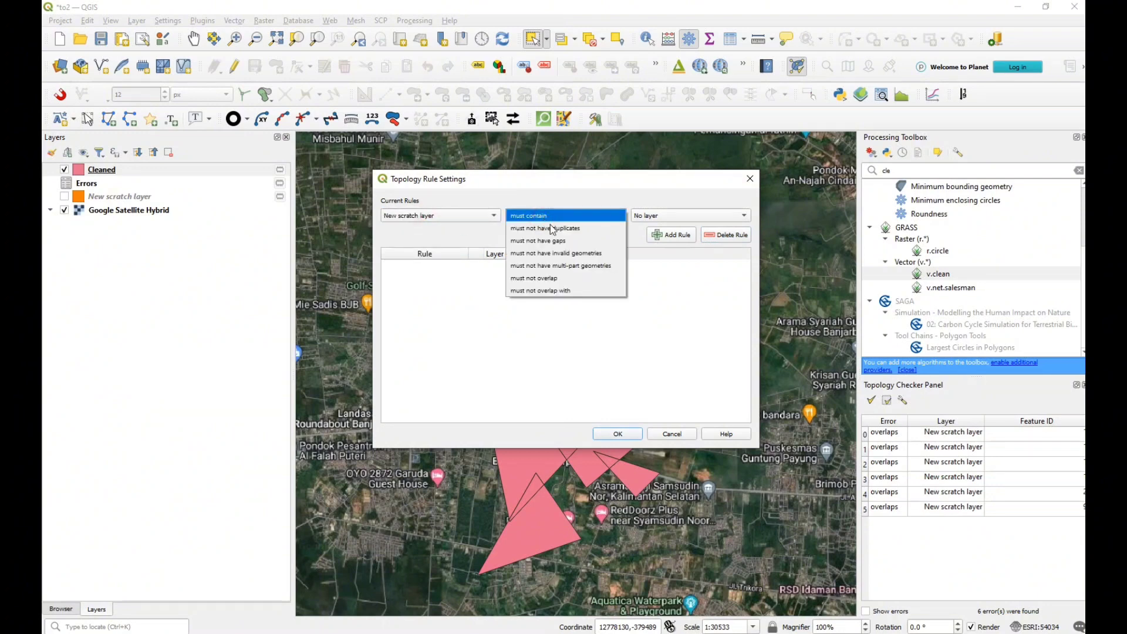
pyautogui.click(555, 280)
pyautogui.click(669, 235)
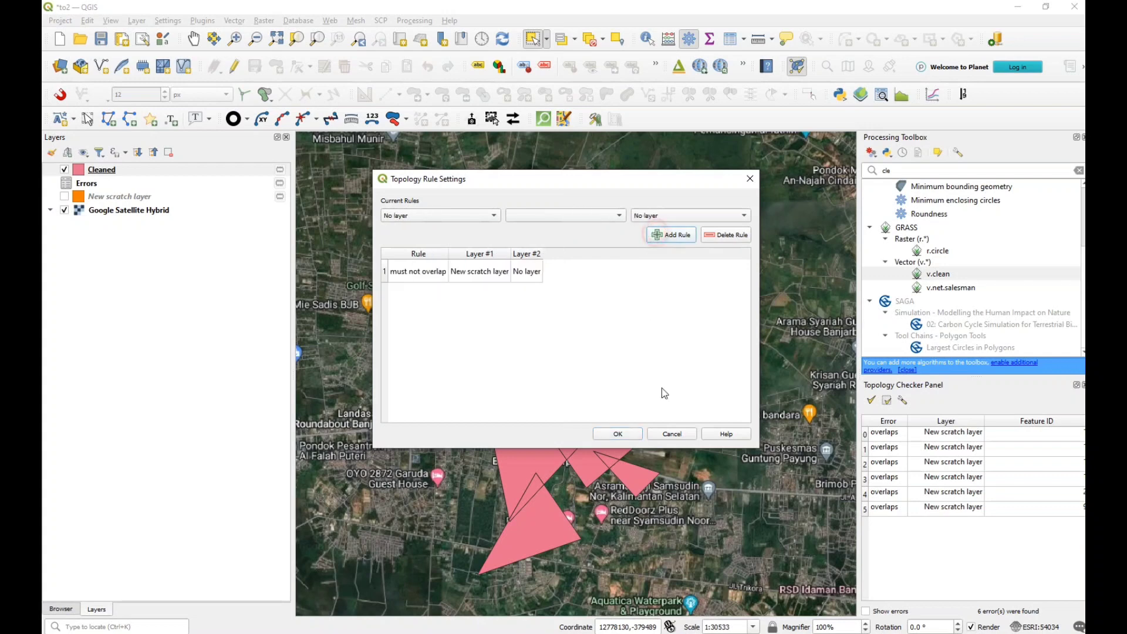
pyautogui.click(608, 436)
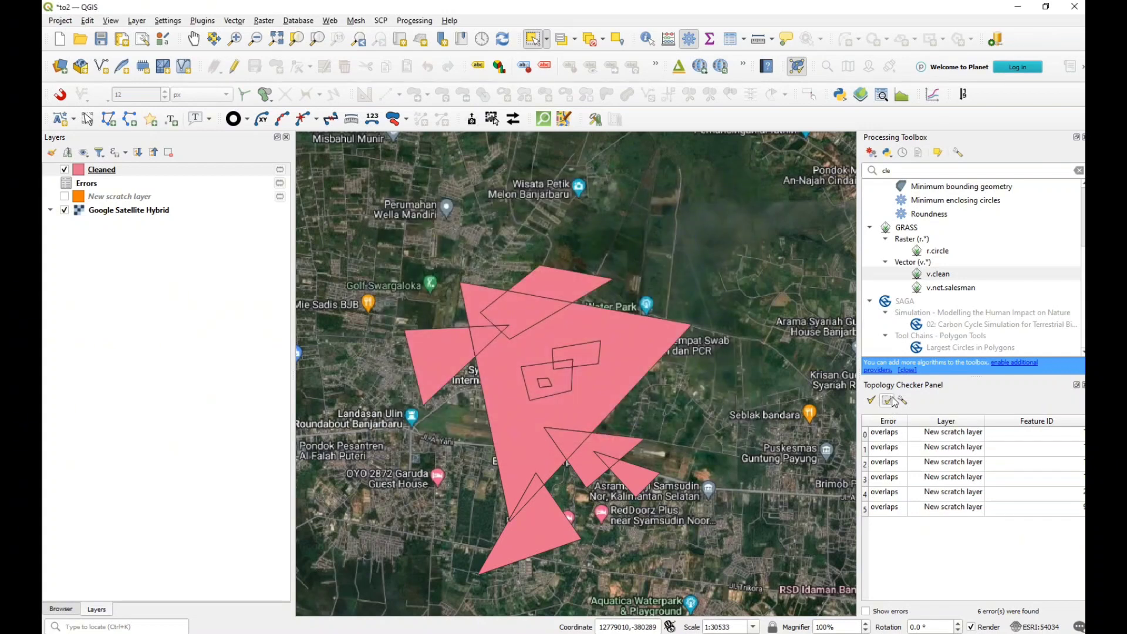
pyautogui.click(891, 400)
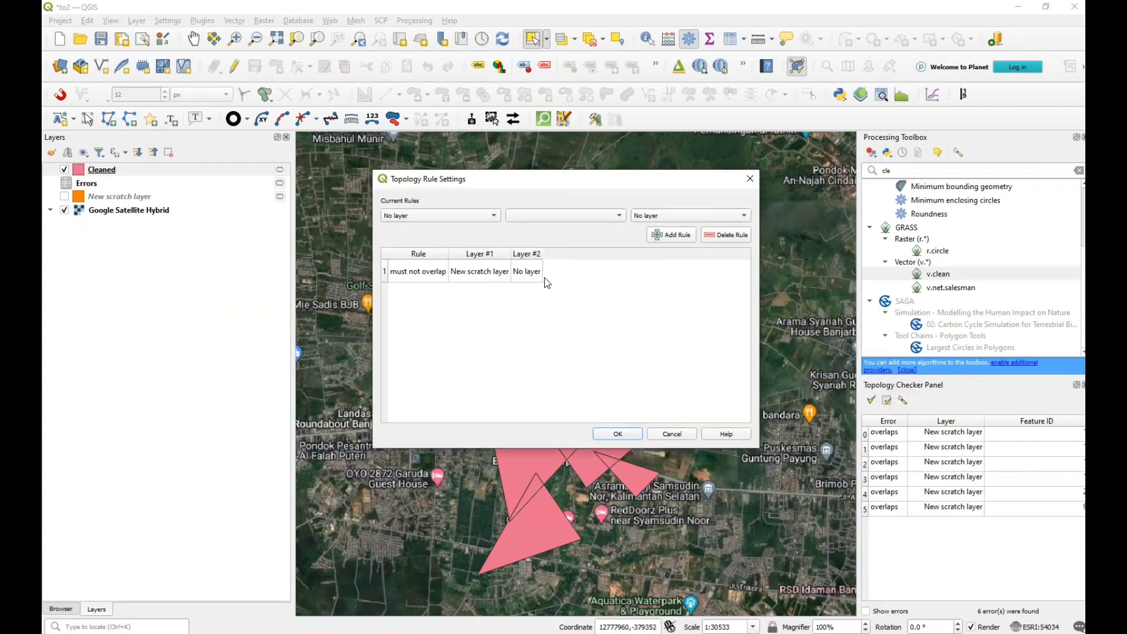
pyautogui.click(464, 278)
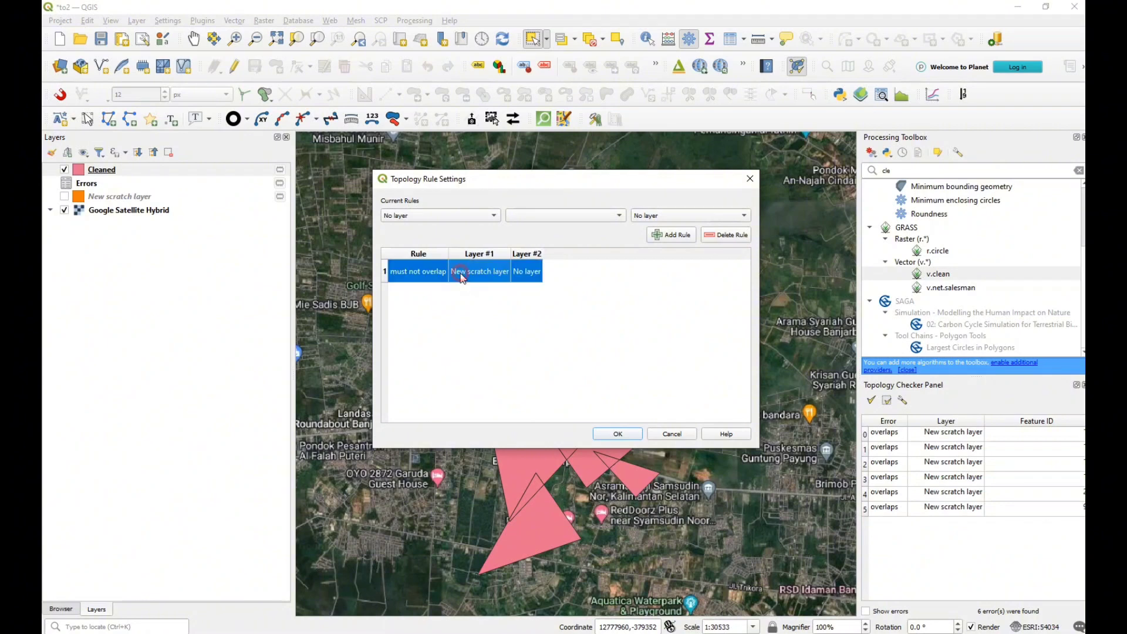
pyautogui.click(710, 235)
# Step: Add a "must not overlap" topology rule for the Cleaned layer and validate all features against it
pyautogui.click(458, 215)
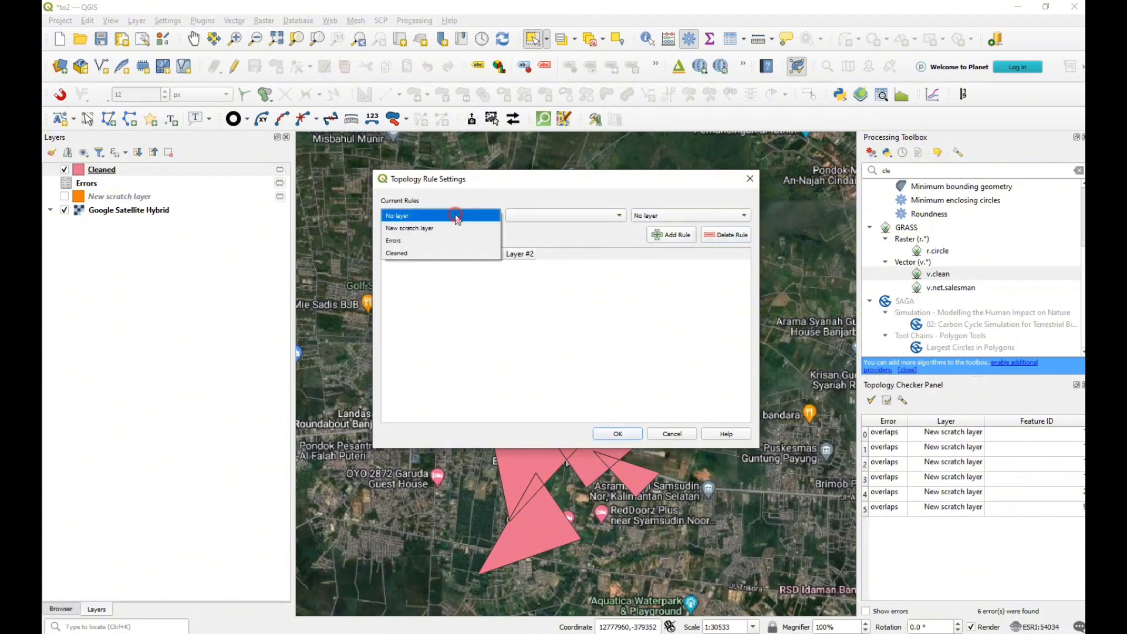
pyautogui.click(458, 253)
pyautogui.click(555, 215)
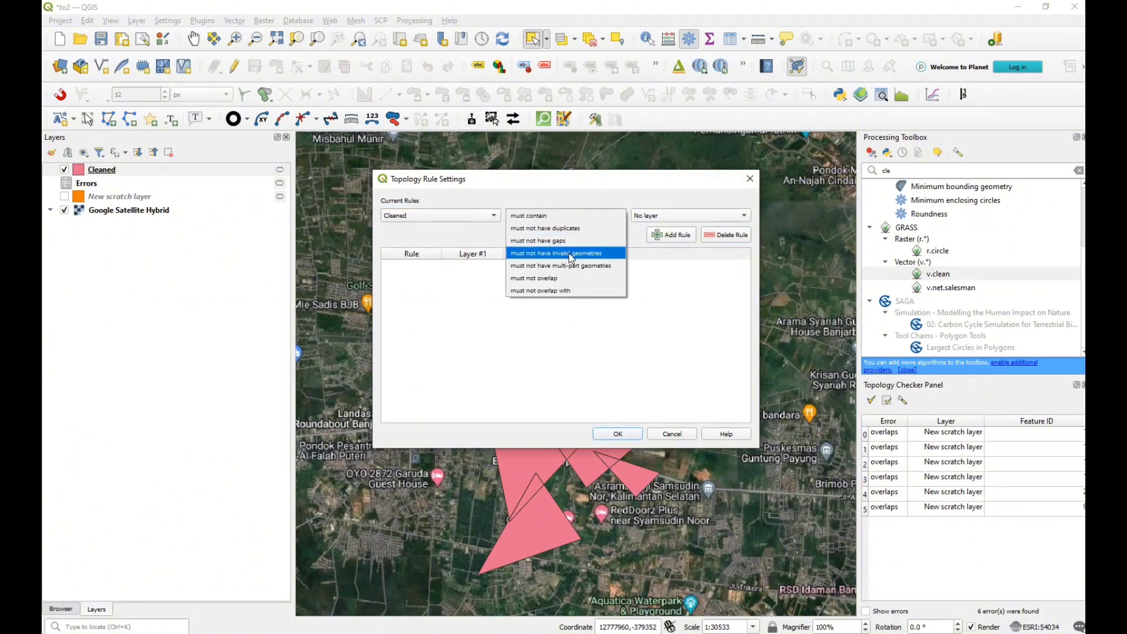
pyautogui.click(575, 279)
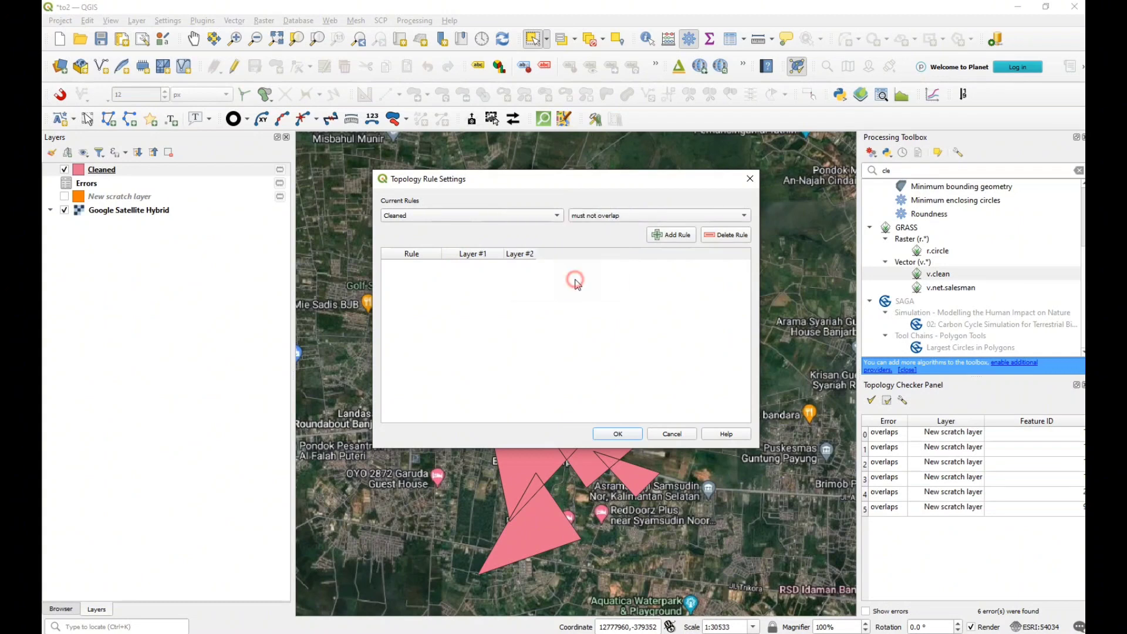
pyautogui.click(673, 236)
pyautogui.click(616, 434)
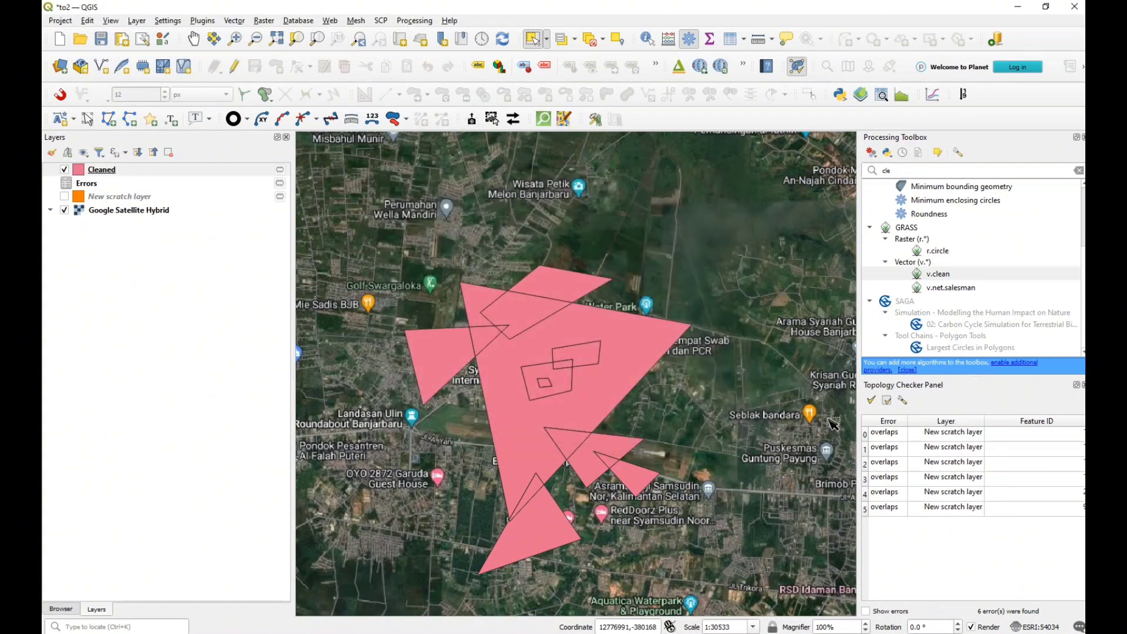
pyautogui.click(871, 400)
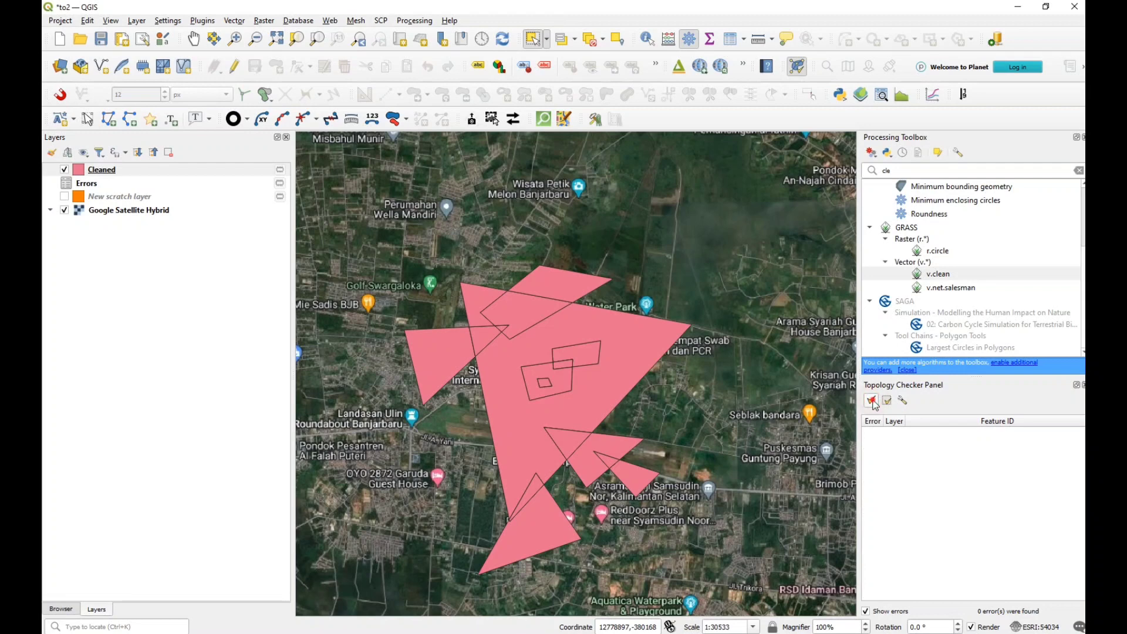
# Step: Select the overlap polygon between the large and northern polygons to inspect it, and clear the selection
pyautogui.click(533, 324)
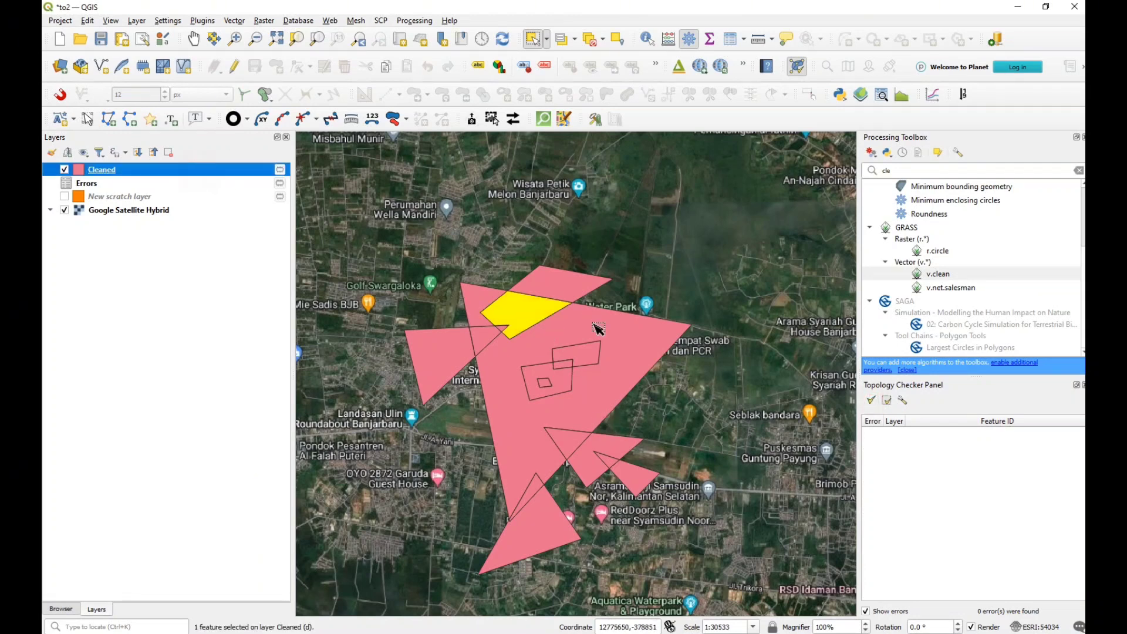
pyautogui.click(670, 265)
pyautogui.click(522, 319)
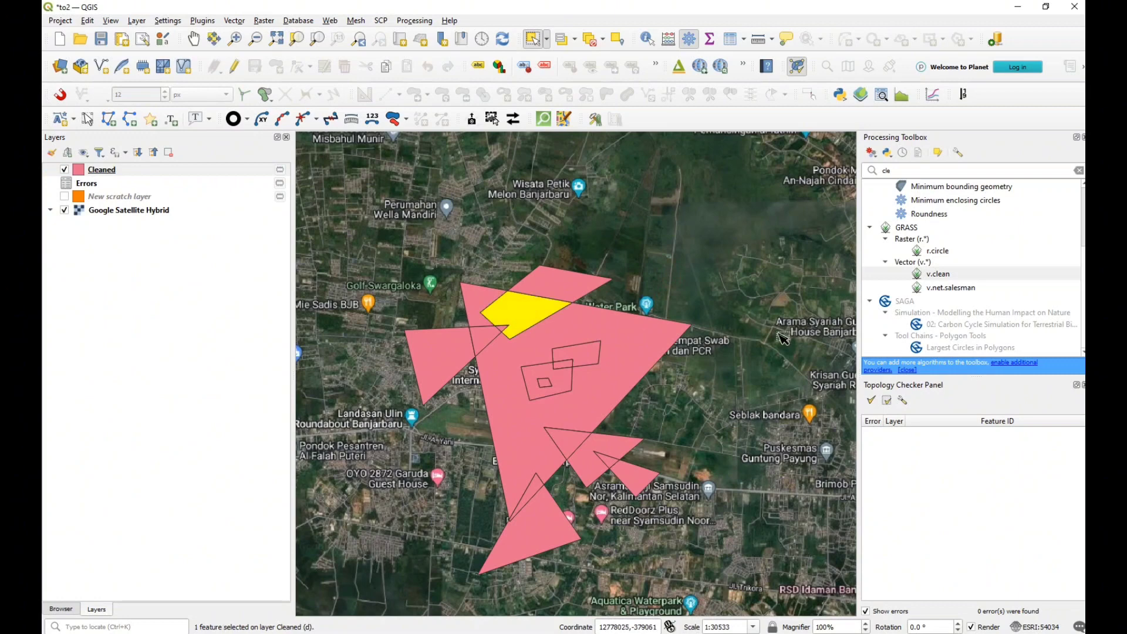
pyautogui.click(729, 328)
pyautogui.scroll(1, 1040, 310)
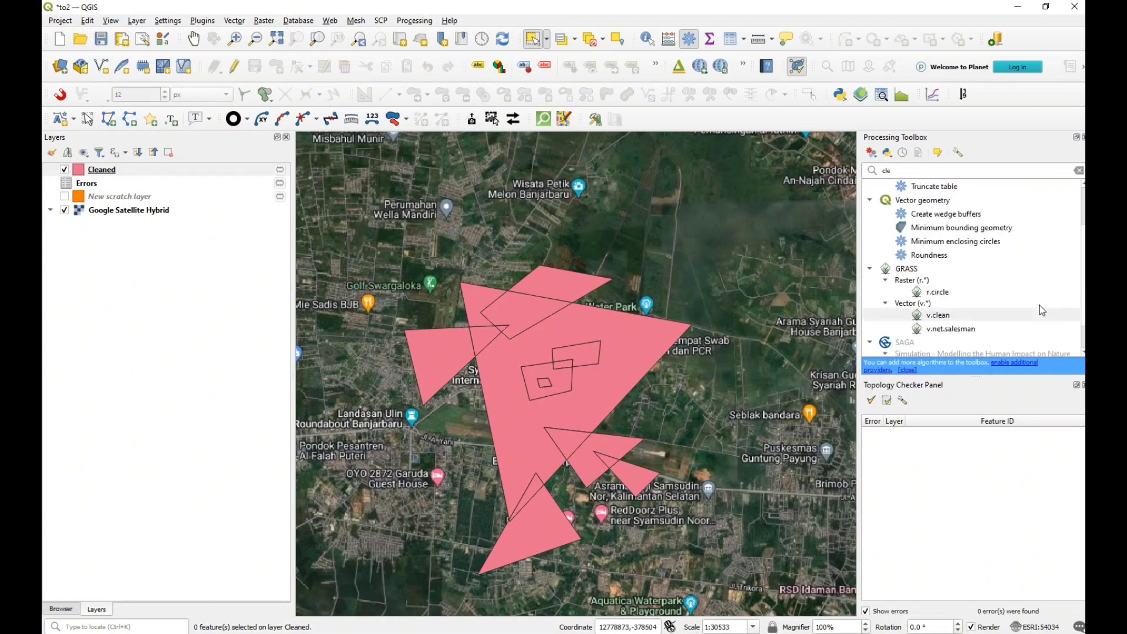
pyautogui.scroll(-1, 1036, 312)
# Step: Enable editing on the Cleaned layer and delete the duplicate polygons in the northern and western overlap areas
pyautogui.click(526, 315)
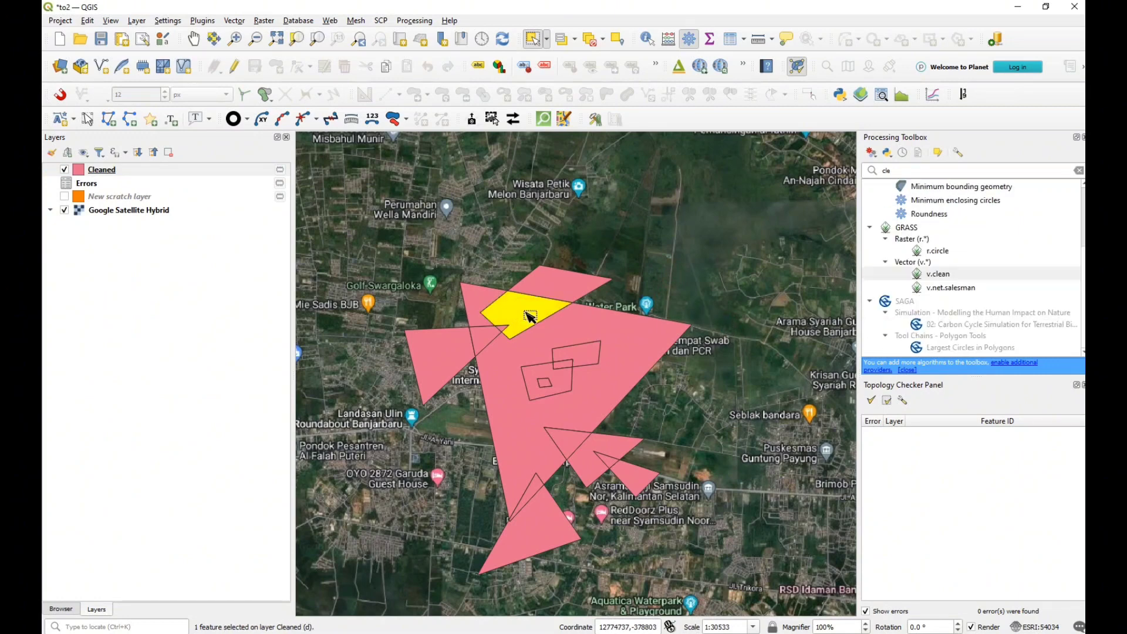
pyautogui.click(233, 67)
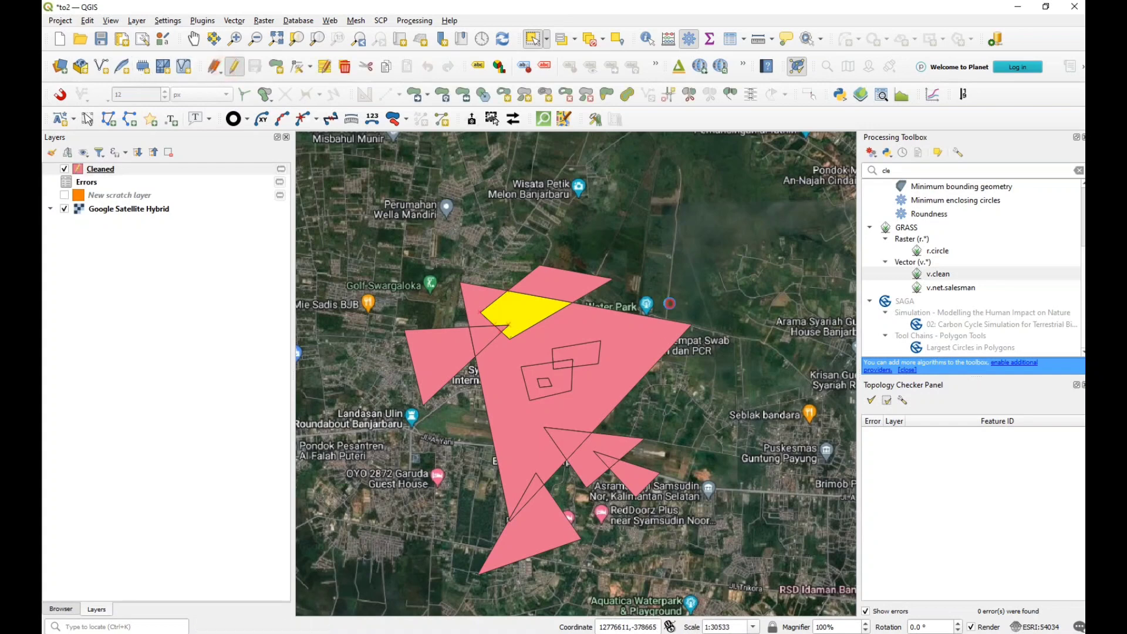
pyautogui.click(539, 316)
pyautogui.press('Delete')
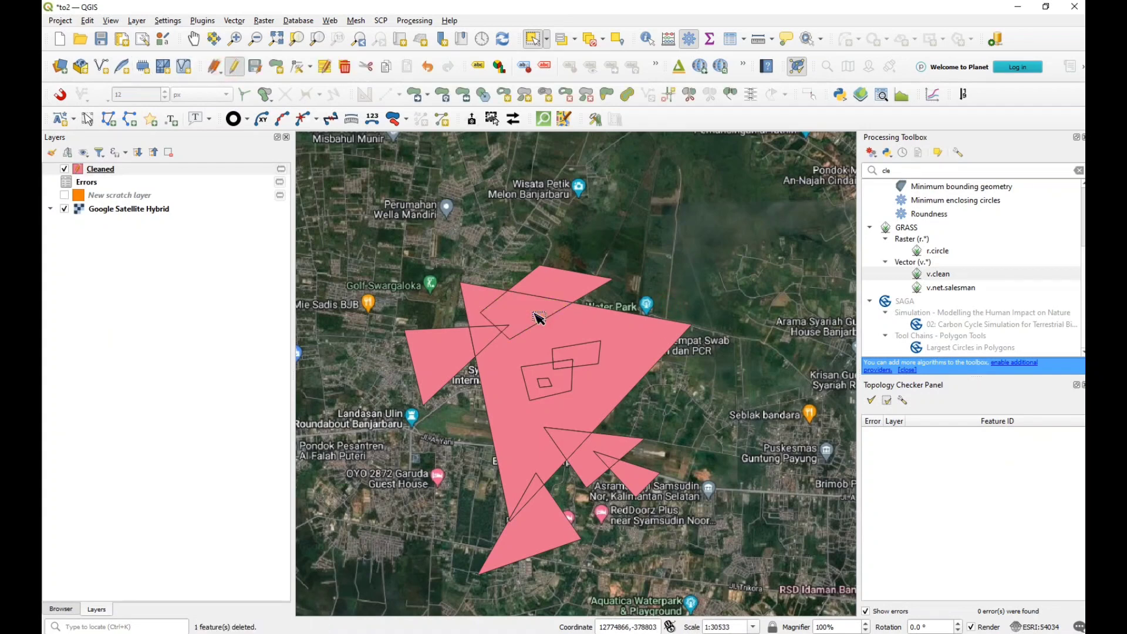
pyautogui.click(495, 340)
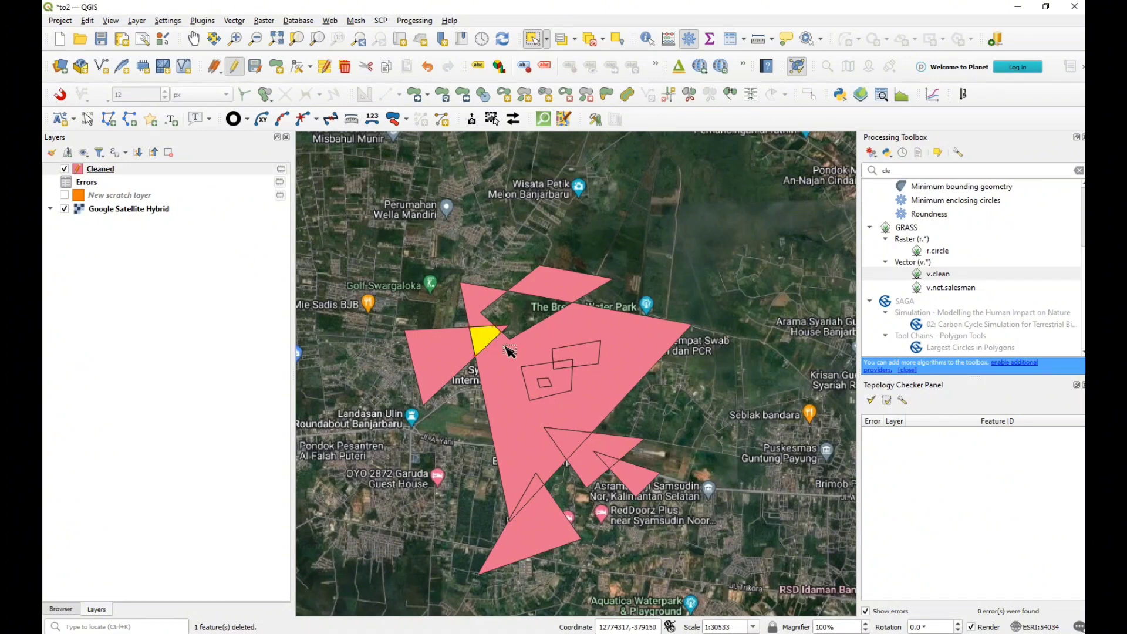
pyautogui.click(506, 332)
pyautogui.press('Delete')
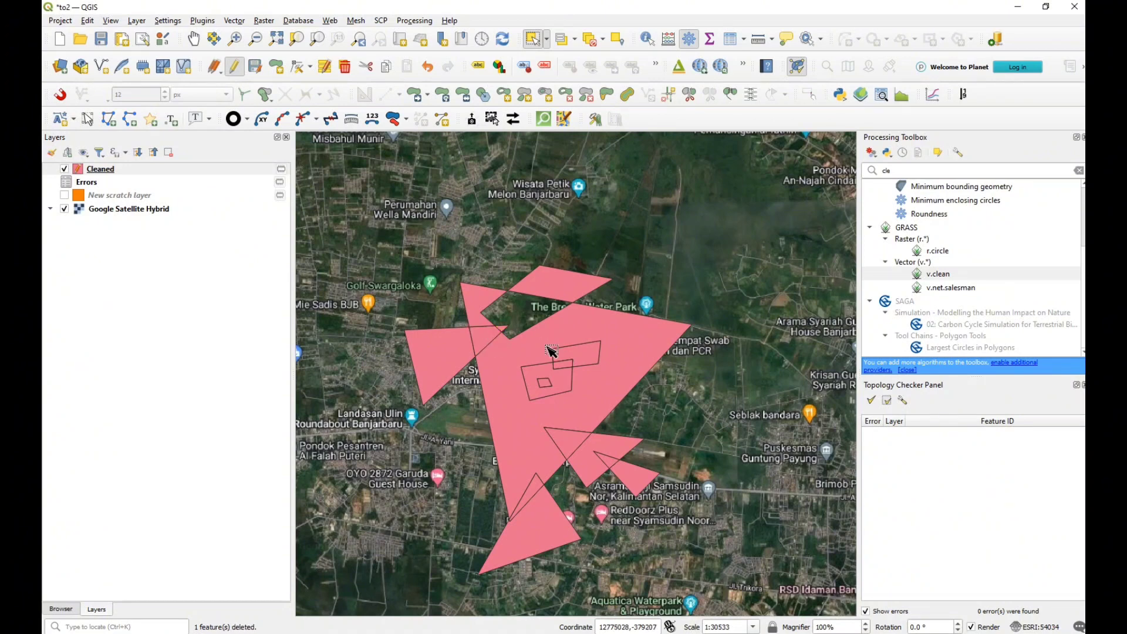
# Step: Select the inner northeastern quadrilateral and its overlap with the neighbouring one to inspect how the pieces are separated
pyautogui.click(579, 366)
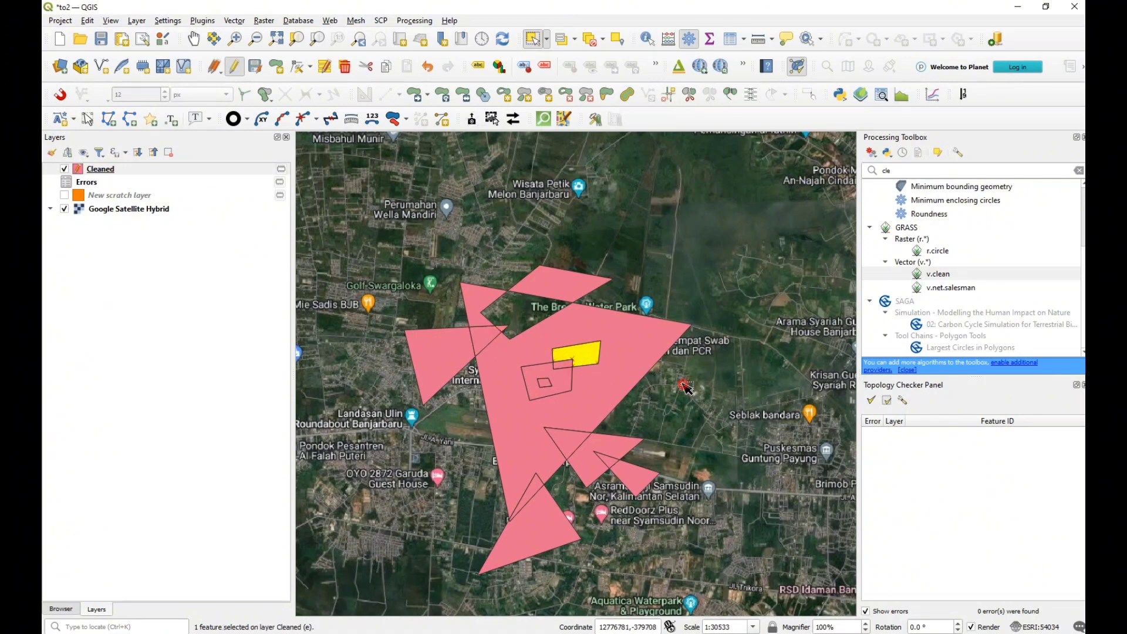
pyautogui.click(566, 360)
pyautogui.click(569, 368)
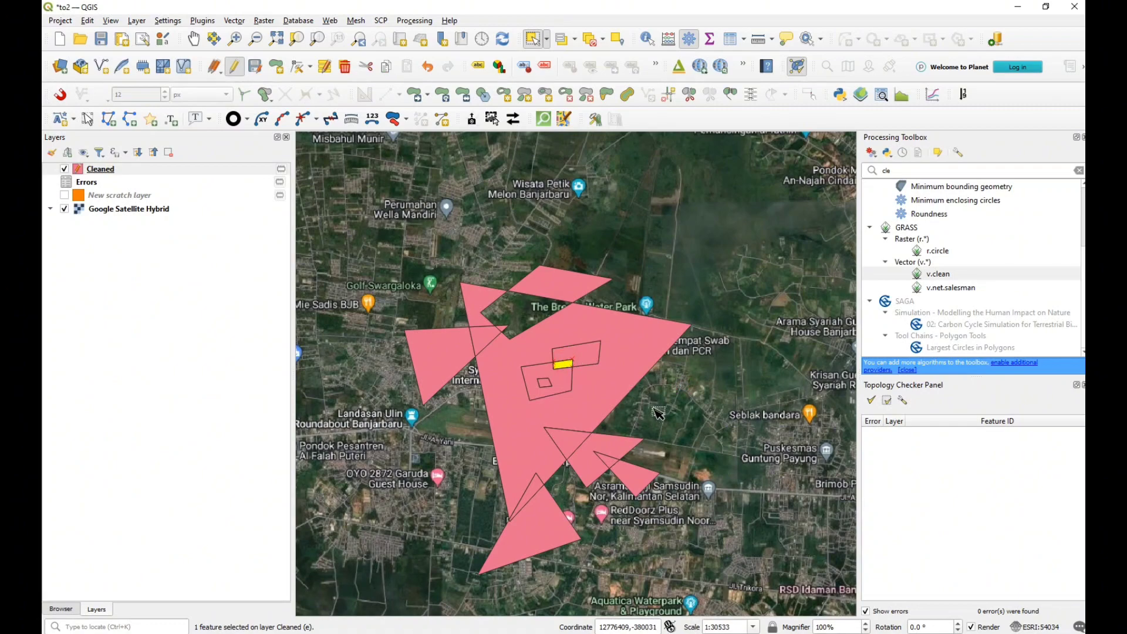
pyautogui.scroll(-3, 657, 414)
pyautogui.scroll(3, 645, 382)
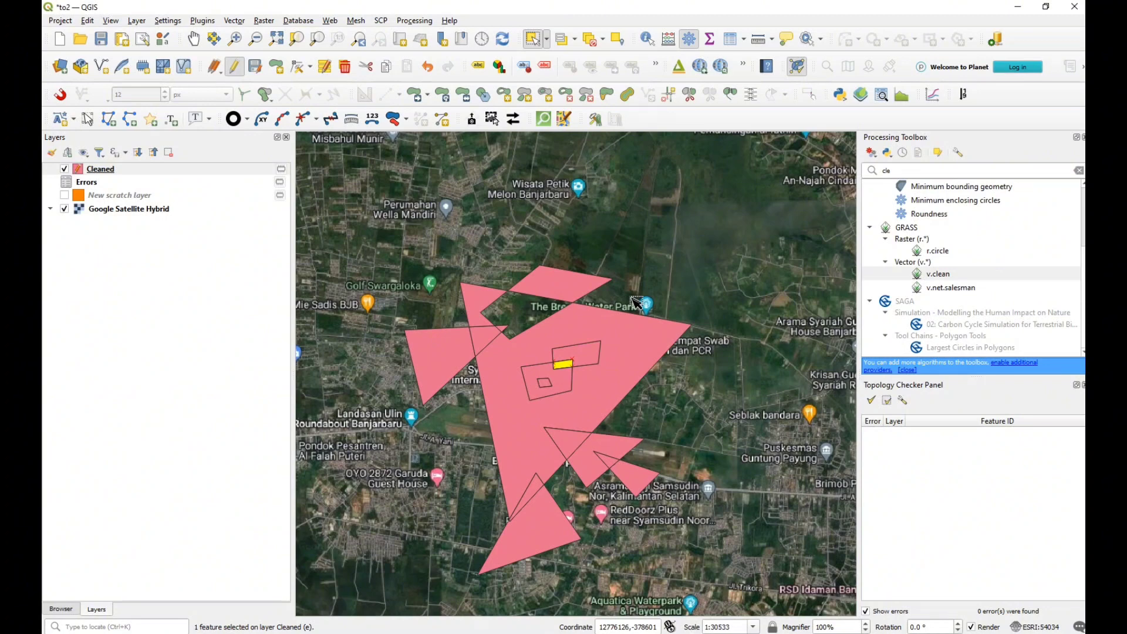
# Step: Clear the selection and undo the deletions in the western and northern overlap areas
pyautogui.click(635, 304)
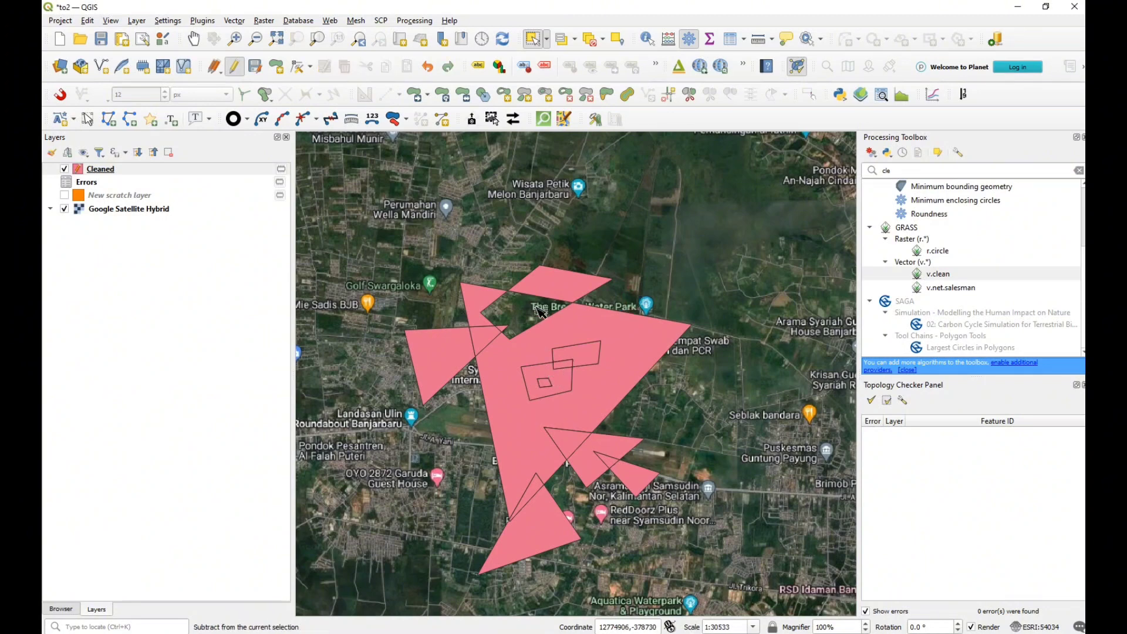
pyautogui.hotkey('ctrl', 'z')
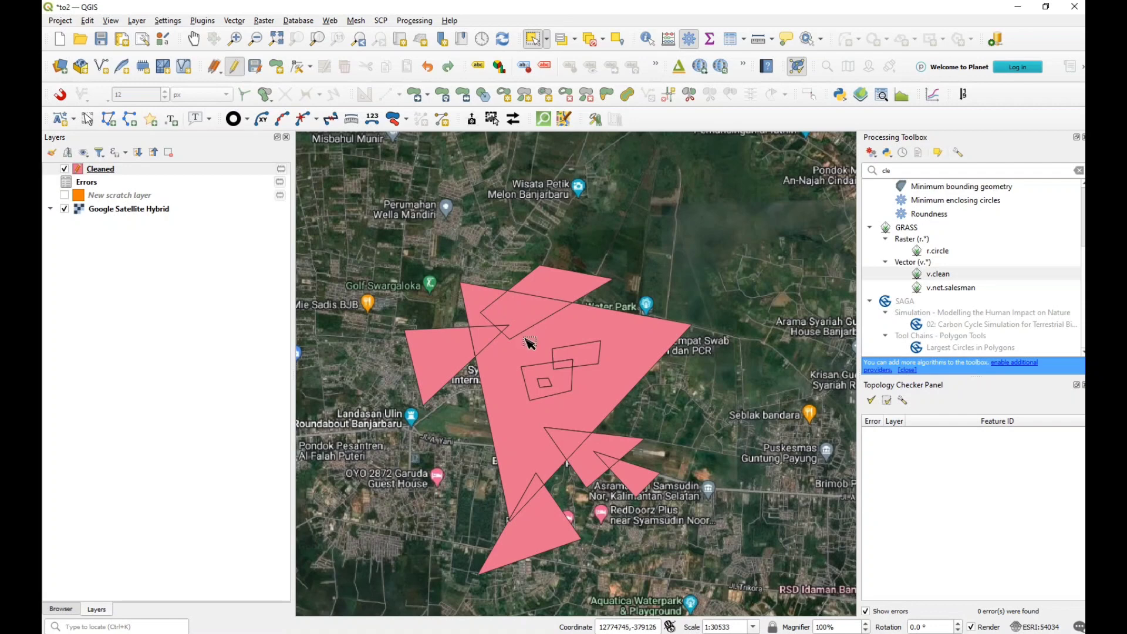
# Step: Select the southern polygon and its overlap with the large polygon to inspect them, and clear the selection
pyautogui.click(528, 511)
pyautogui.click(537, 518)
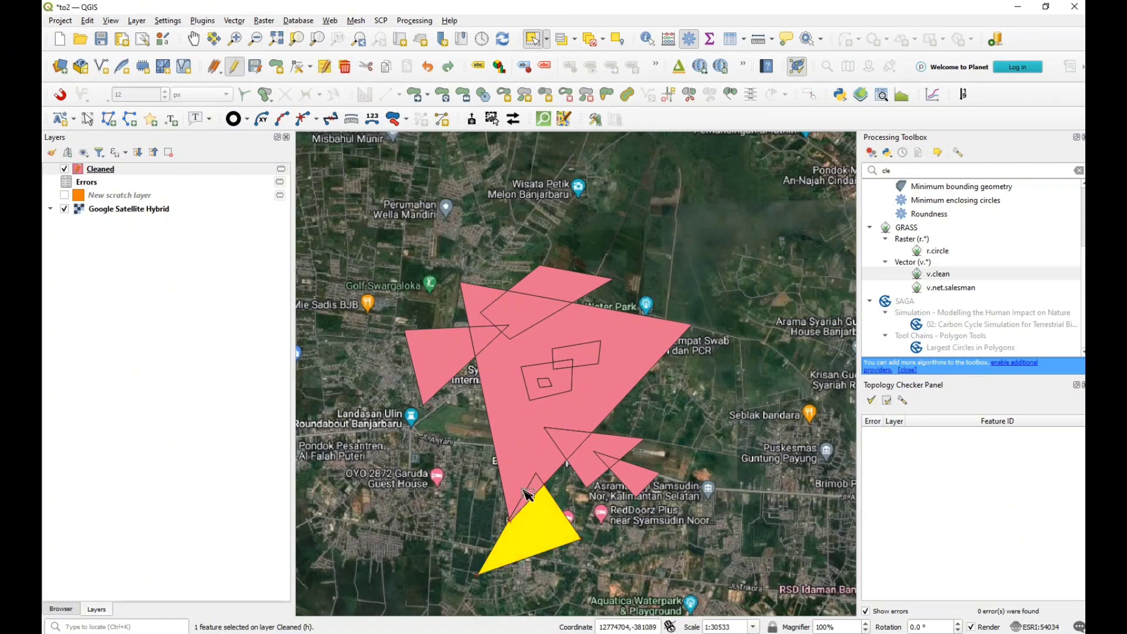
pyautogui.click(527, 495)
pyautogui.click(566, 508)
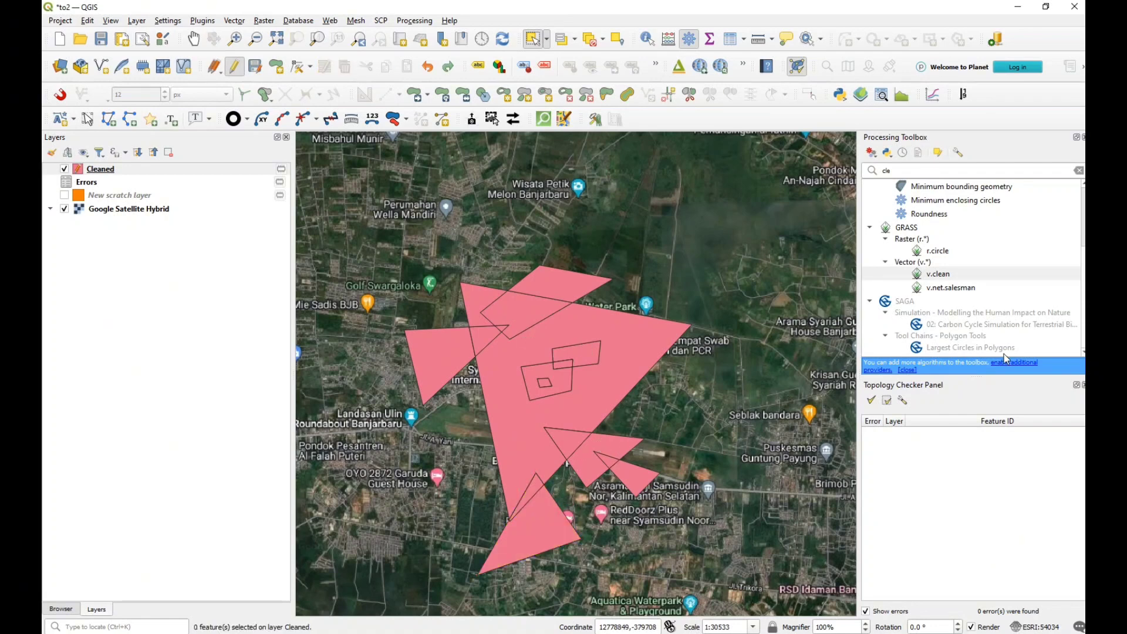